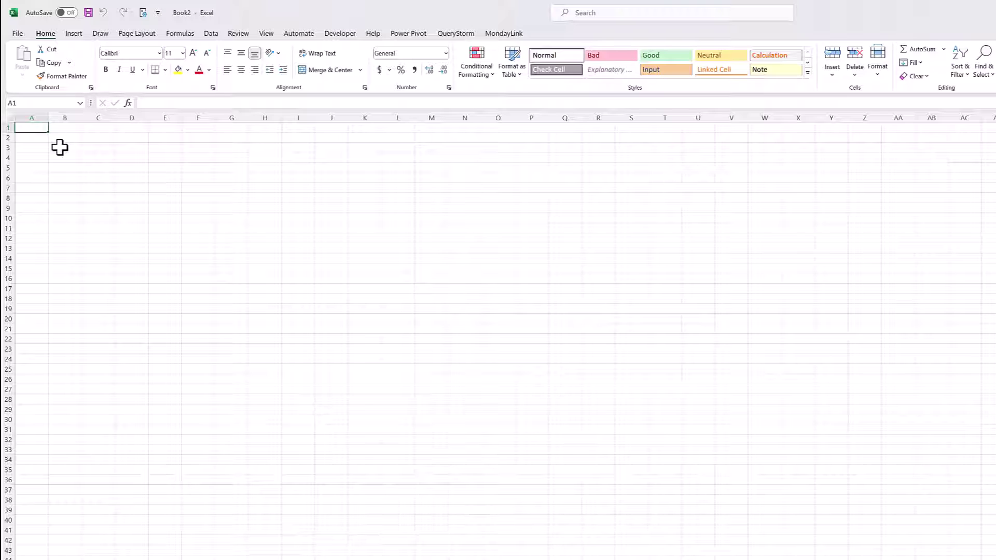
Step: Pull the monday.com Bugs Queue board into the empty sheet as an 8-row table via MondayLink
click(495, 34)
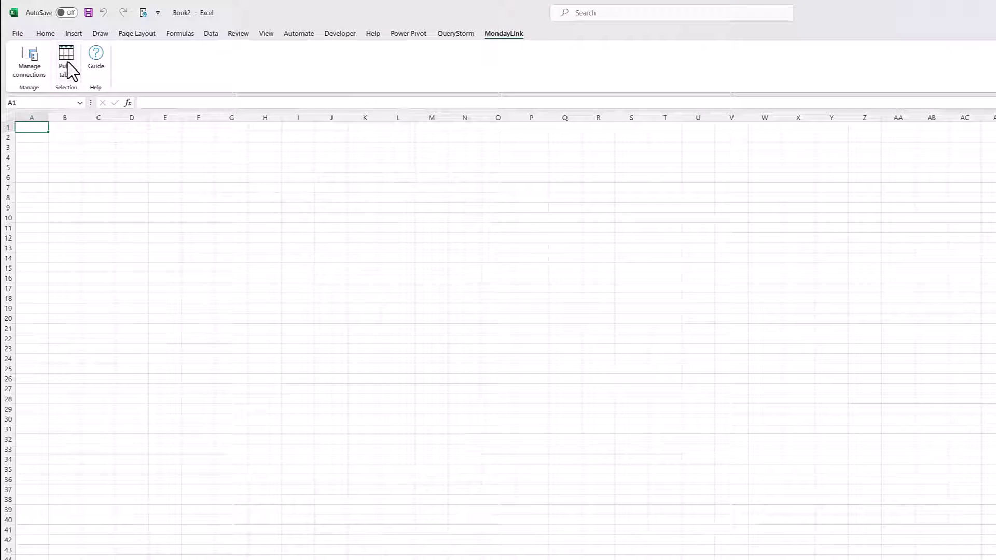
click(66, 63)
click(518, 283)
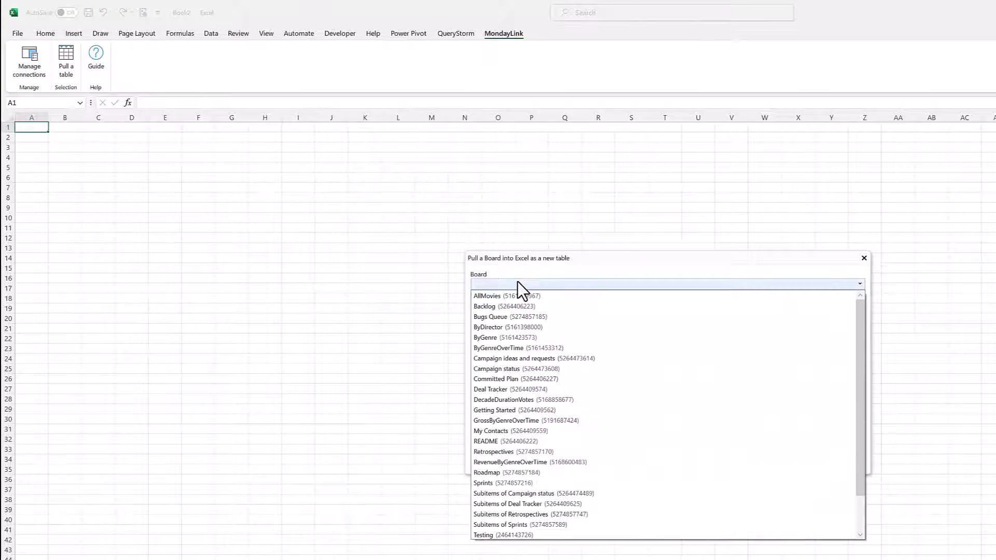
click(509, 316)
click(668, 459)
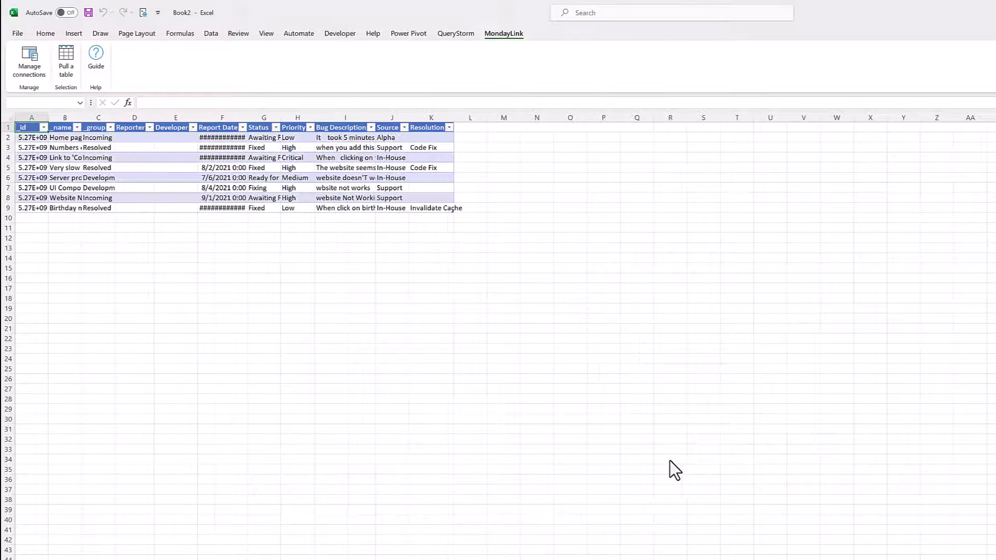
click(537, 268)
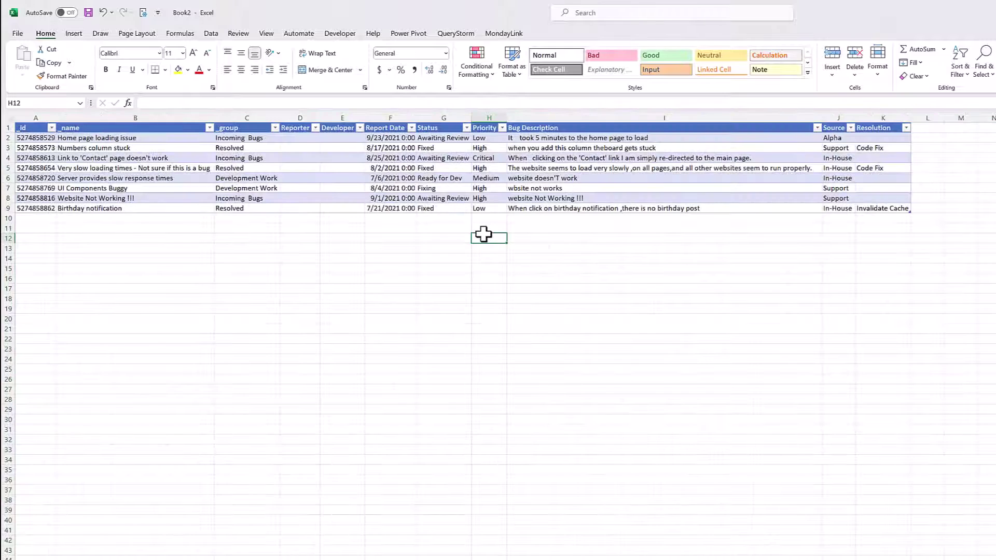
Step: Replace every double space with a single space in two Replace All passes (14, then 10 replacements)
click(484, 238)
click(519, 228)
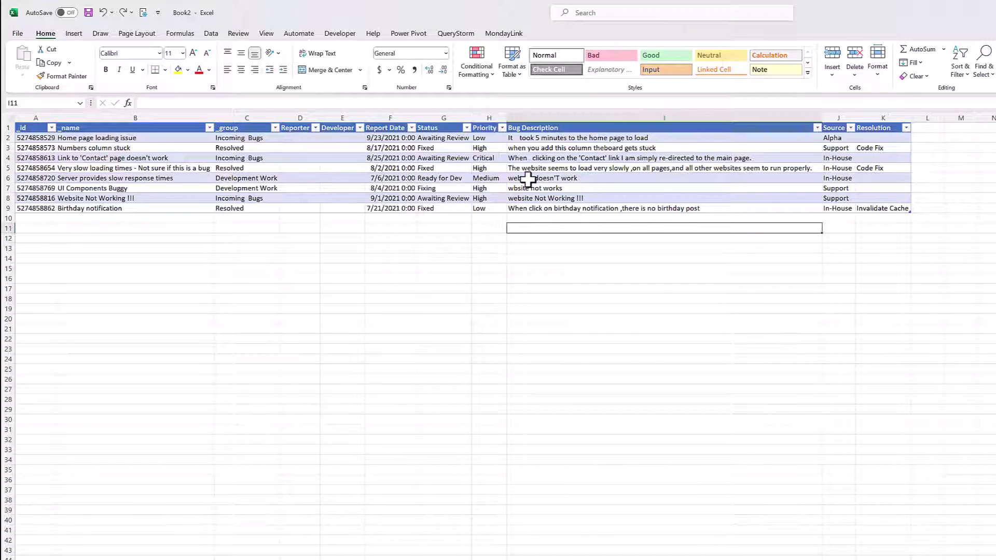
key(ctrl+h)
click(474, 324)
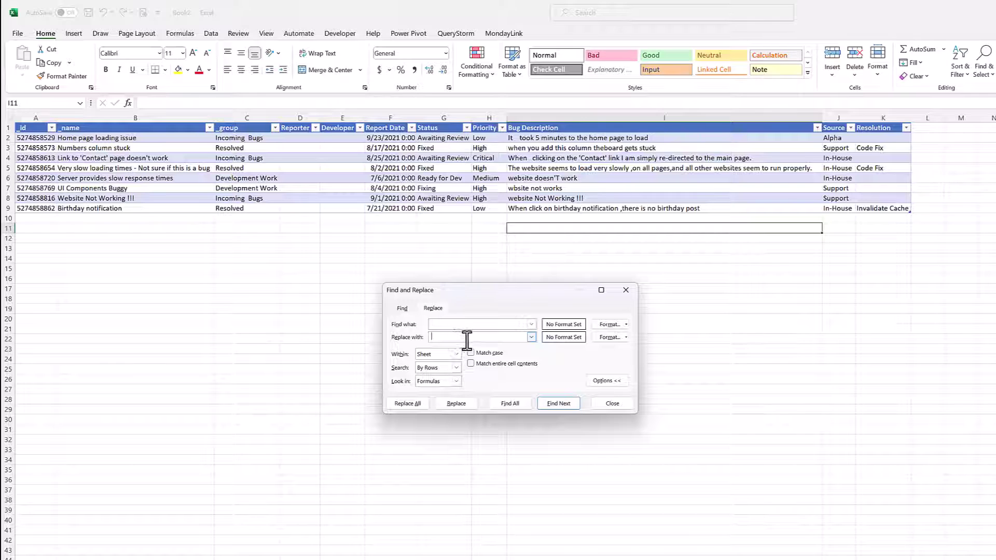
click(407, 404)
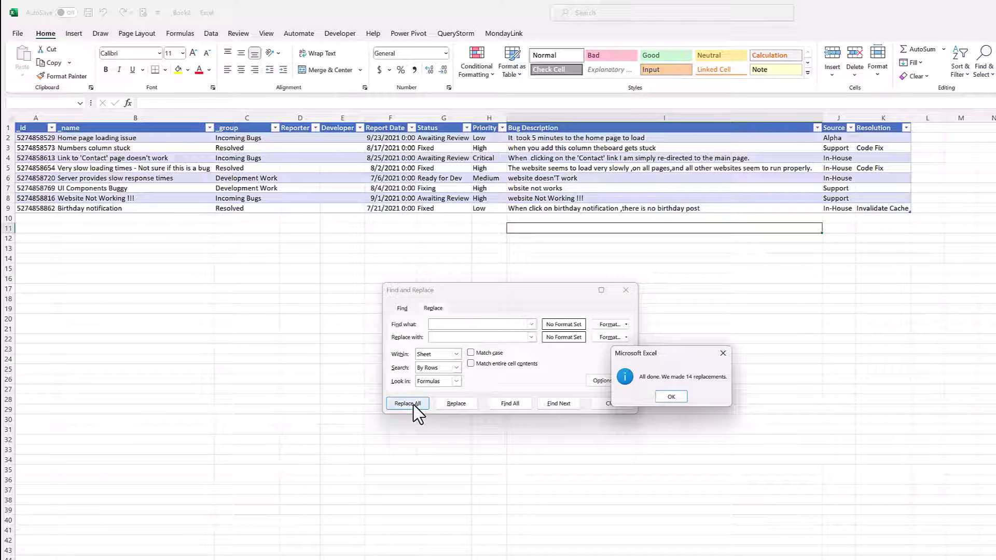
click(673, 395)
click(415, 404)
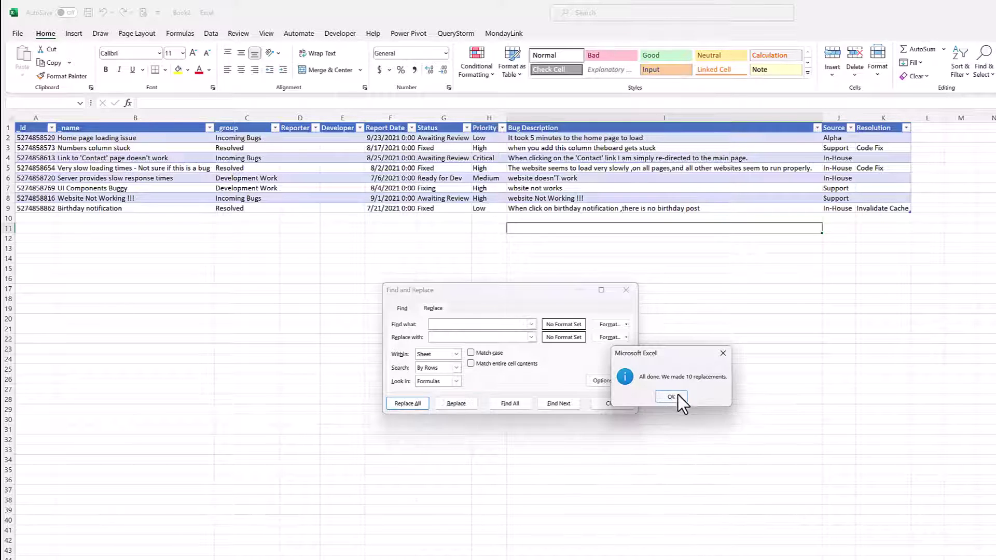
click(673, 396)
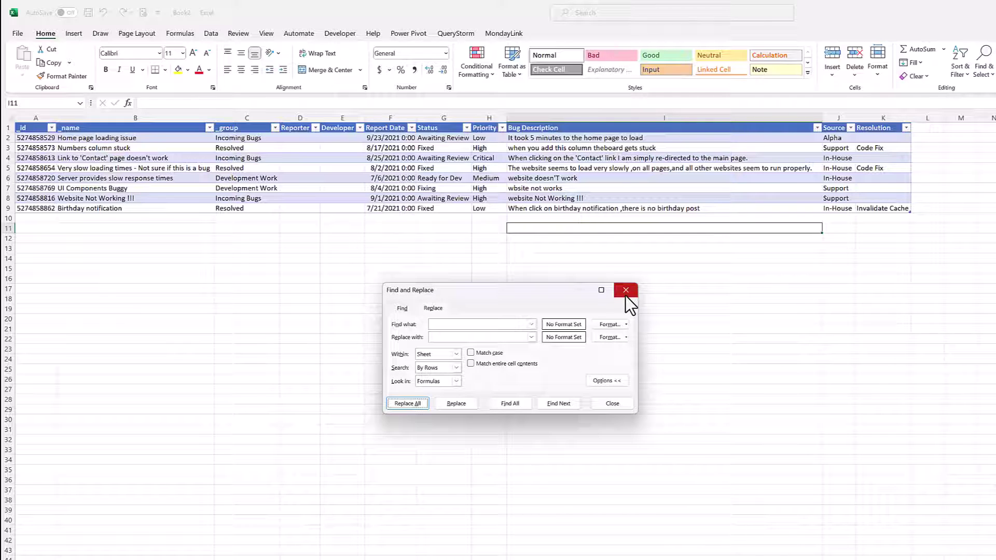
click(625, 296)
Step: Replace ' ,' with ',' to remove spaces before commas (2 replacements, recheck finds none)
key(ctrl+h)
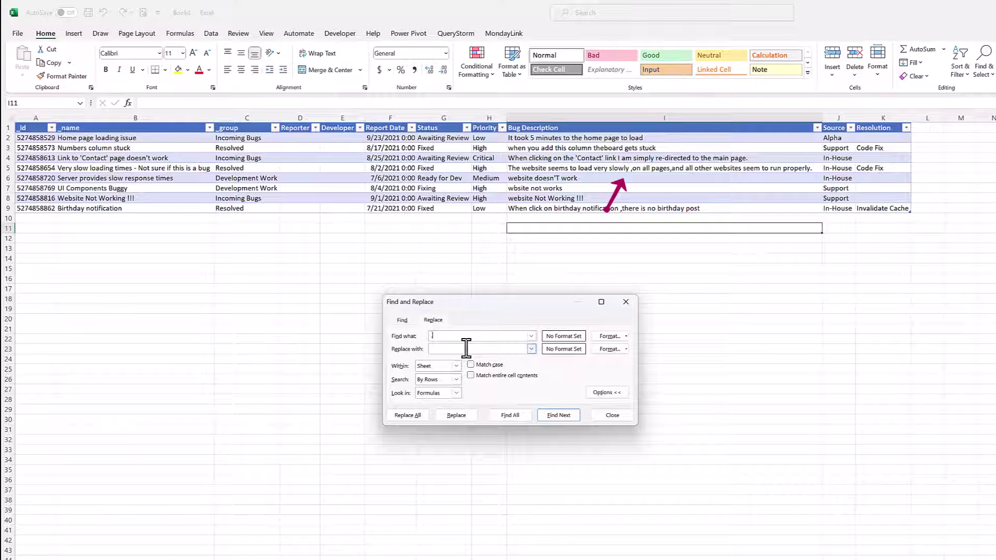
text(,)
click(466, 349)
text(,)
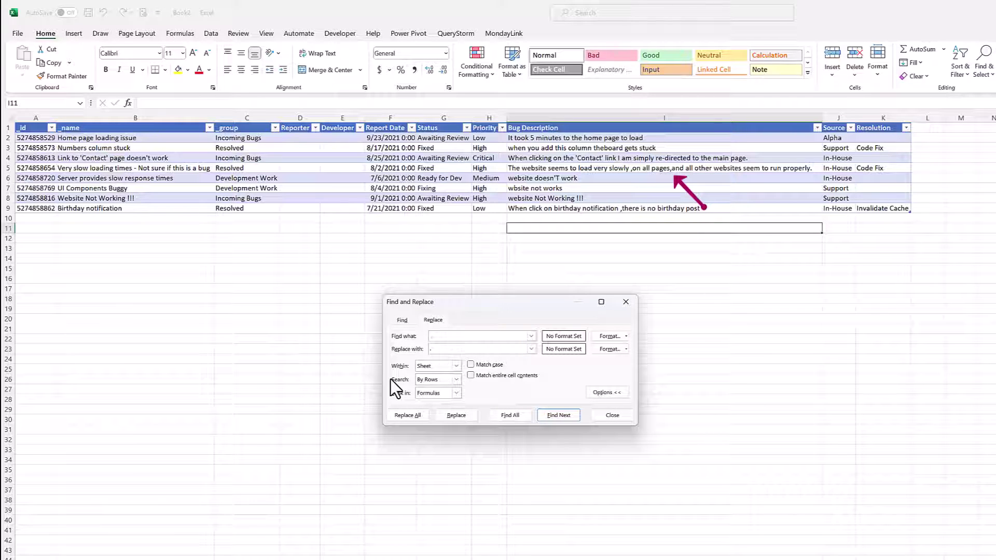
click(409, 415)
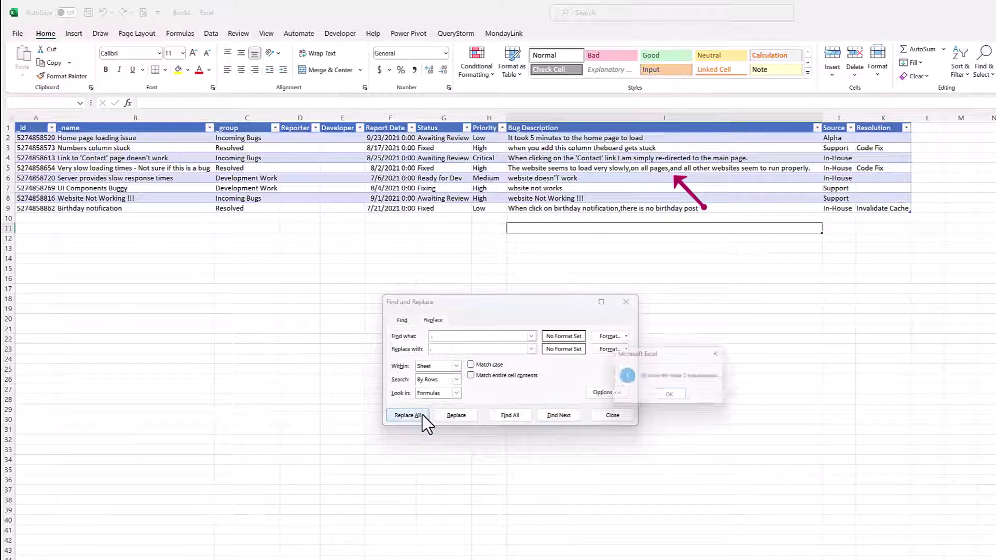
click(671, 396)
click(457, 337)
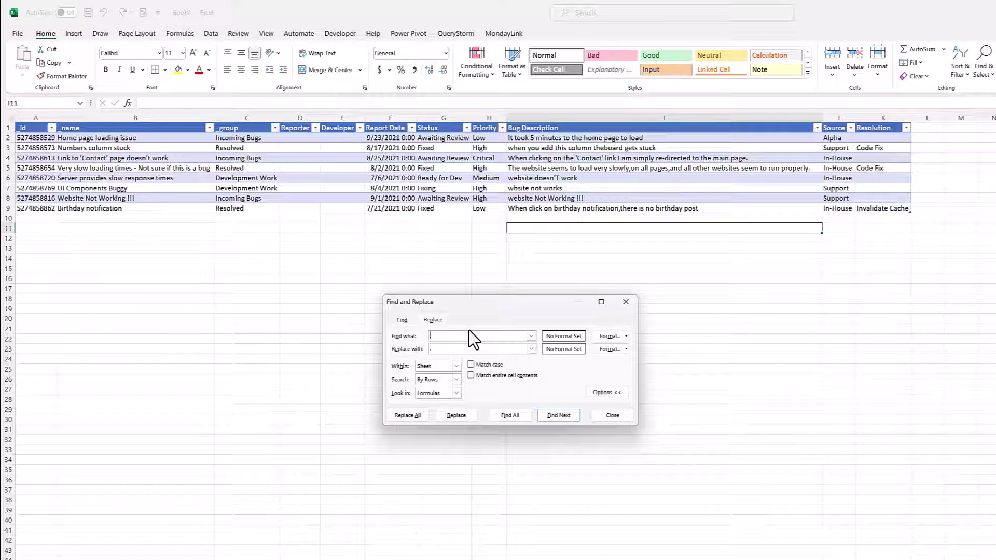
click(410, 415)
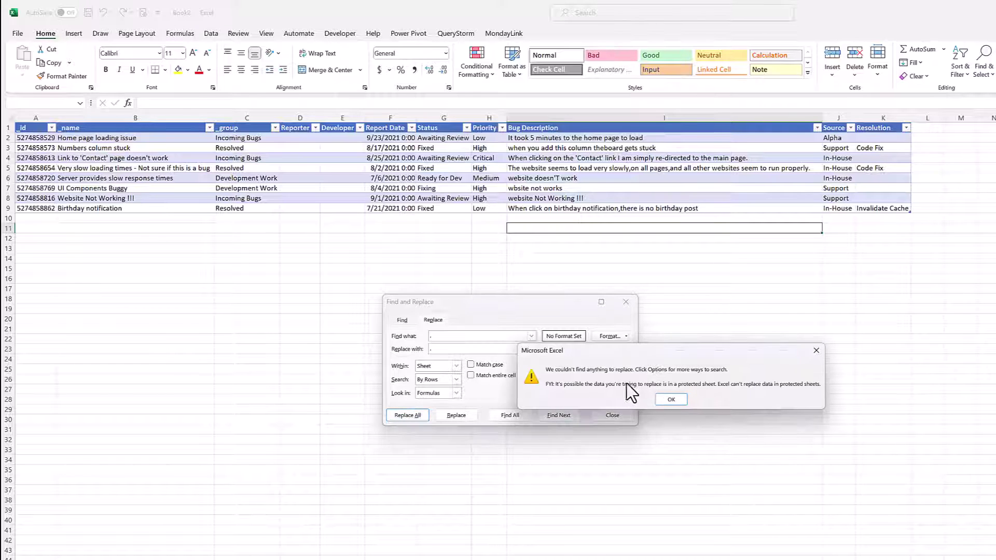
click(670, 400)
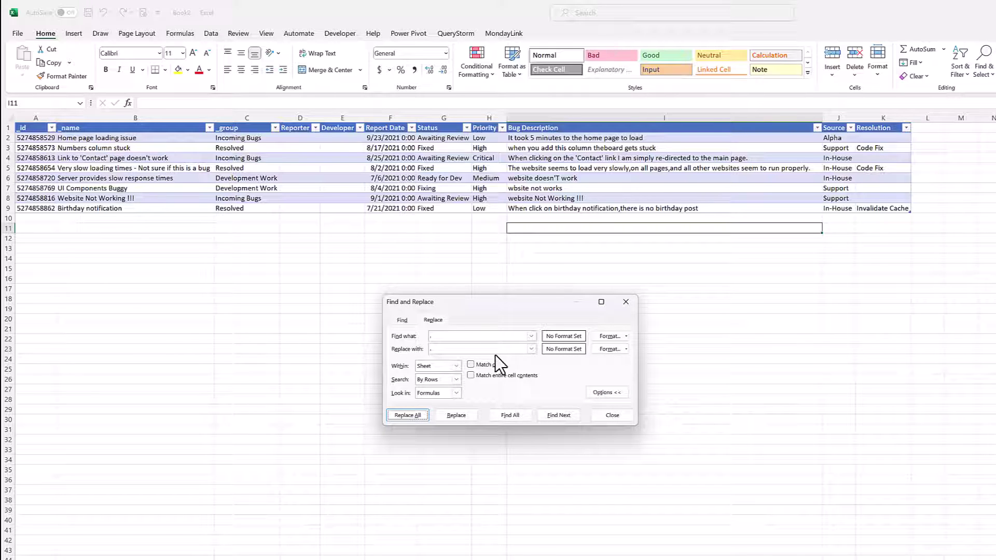
Step: Replace ',' with ', ' so every comma is followed by a space (3 replacements)
click(451, 335)
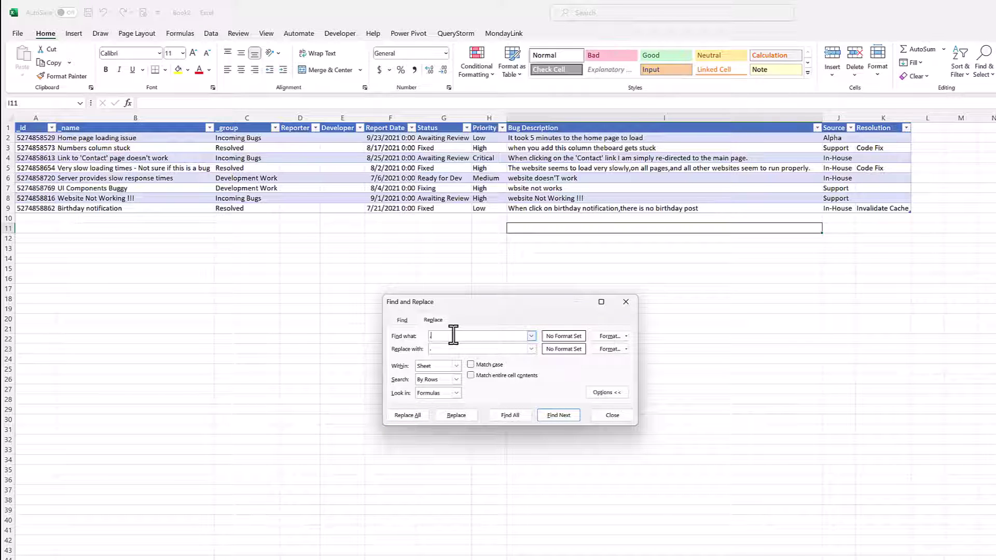
click(405, 413)
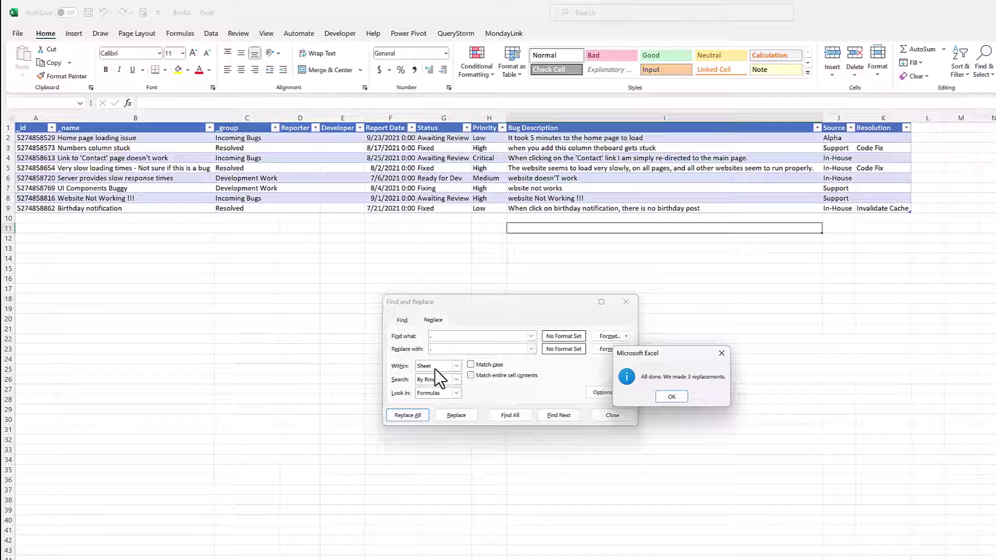
click(679, 399)
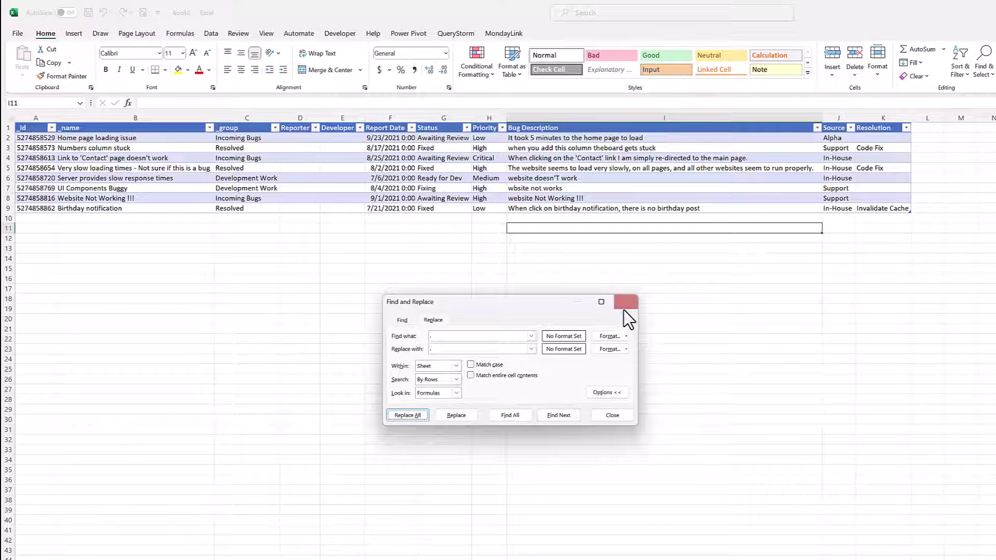
click(624, 303)
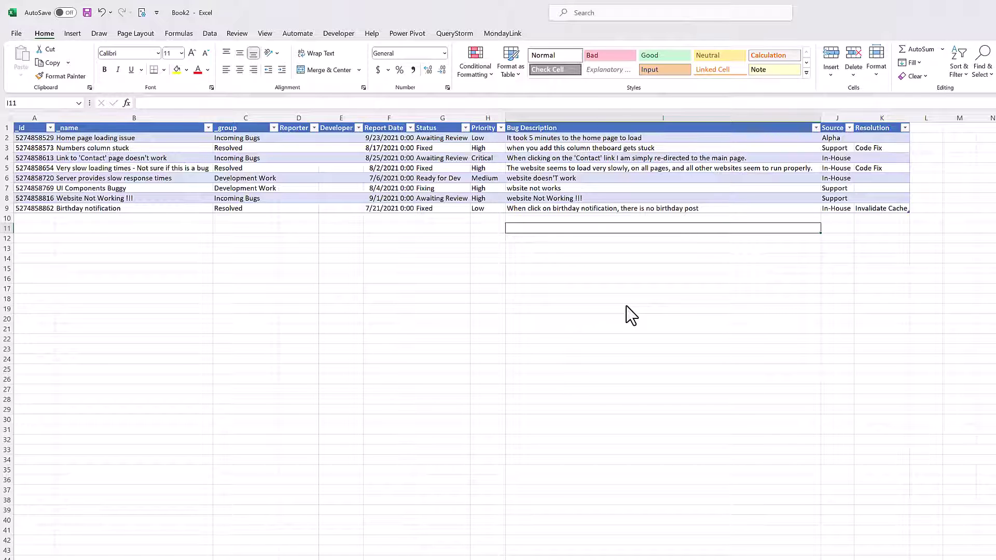
Step: Save the Bugs_Queue table to the monday.com board with MondayLink Save and confirm the update
click(449, 168)
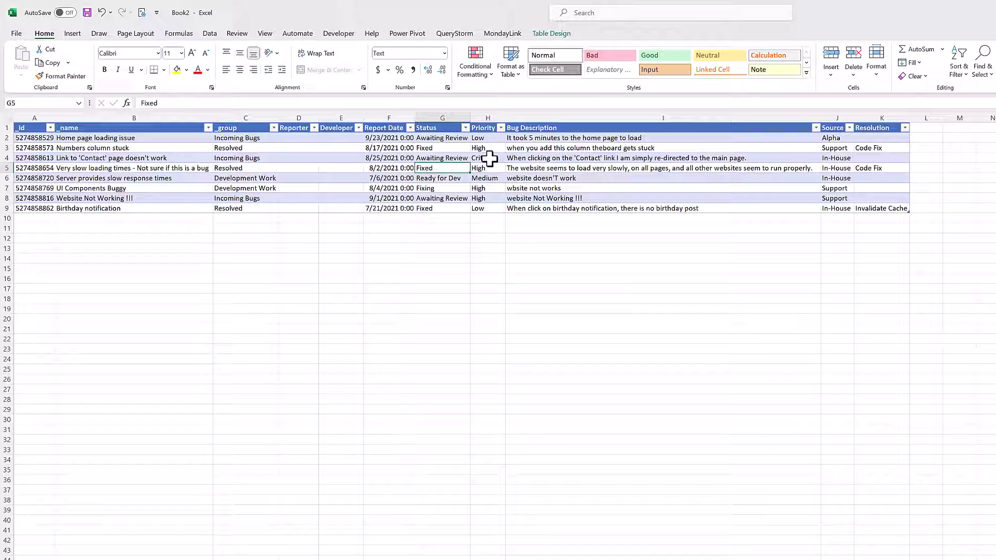
click(502, 33)
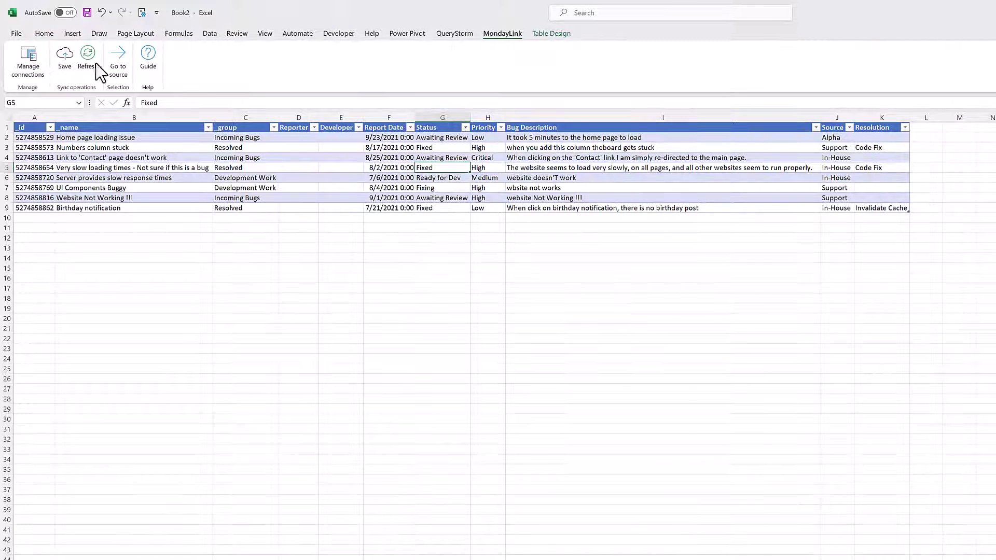
click(65, 59)
click(660, 493)
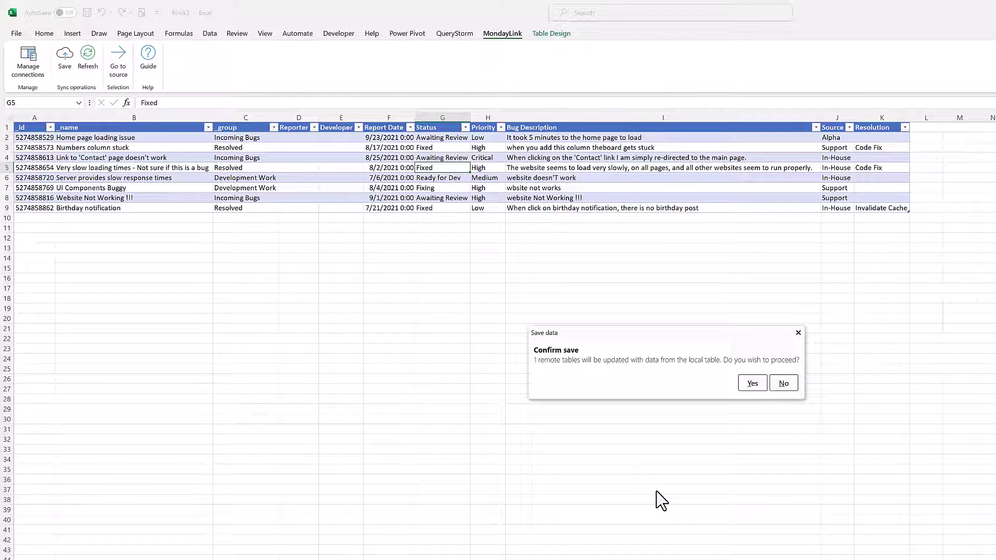
click(752, 383)
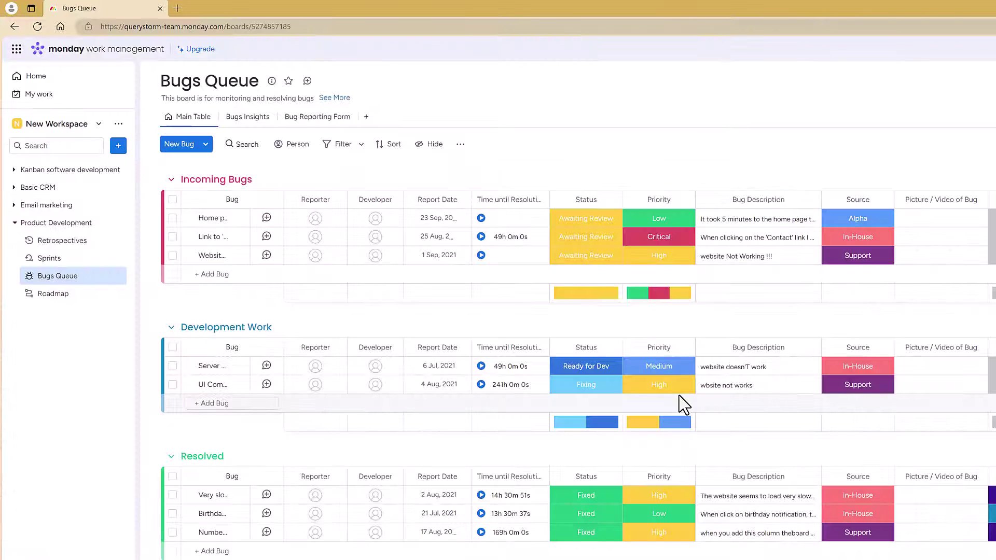
Step: Append '[Hello from Monday.com]' to the end of the UI Components bug description on the board
click(755, 385)
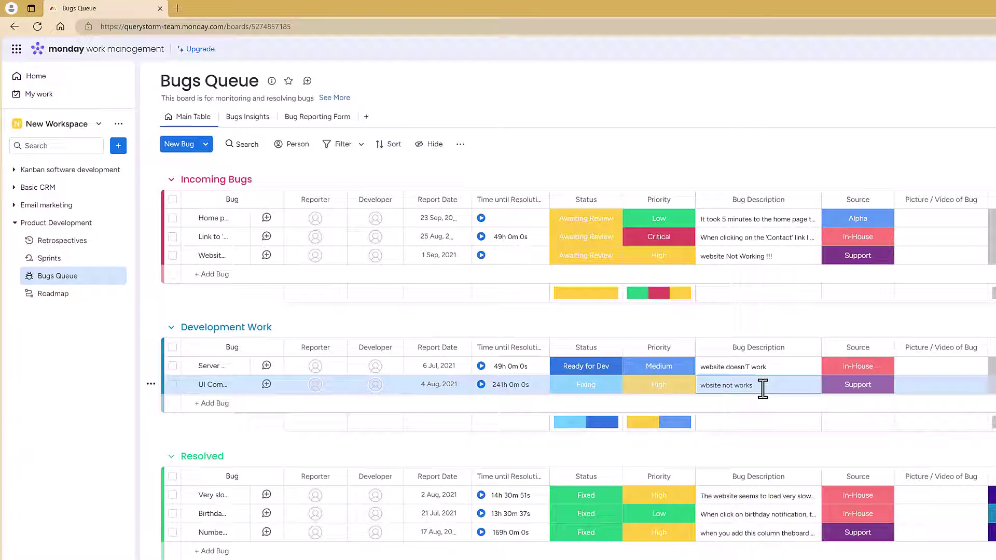
click(765, 386)
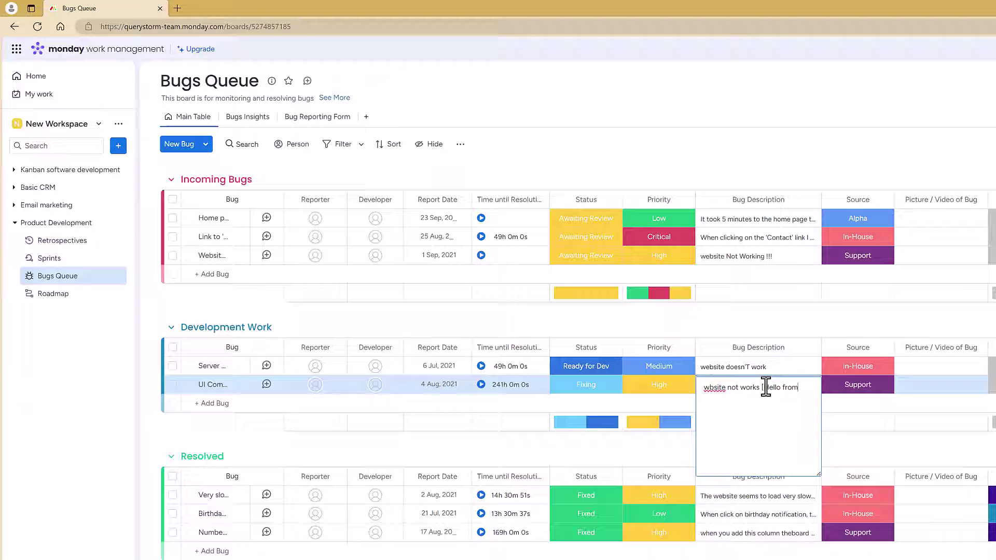
text([Hello from Monday.com])
click(865, 446)
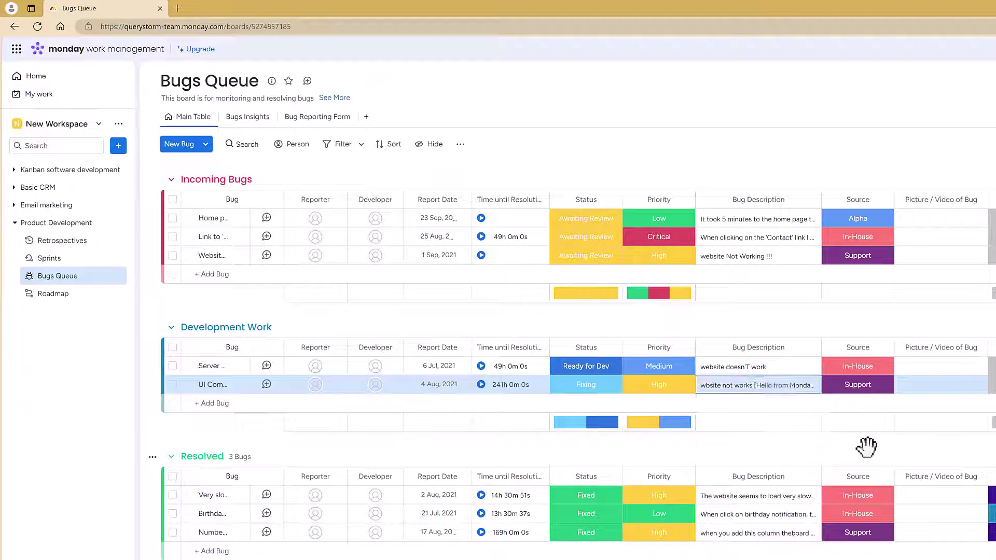
Step: Refresh the Bugs_Queue table from monday.com, approving the overwrite, to pull in the added note
key(alt+Tab)
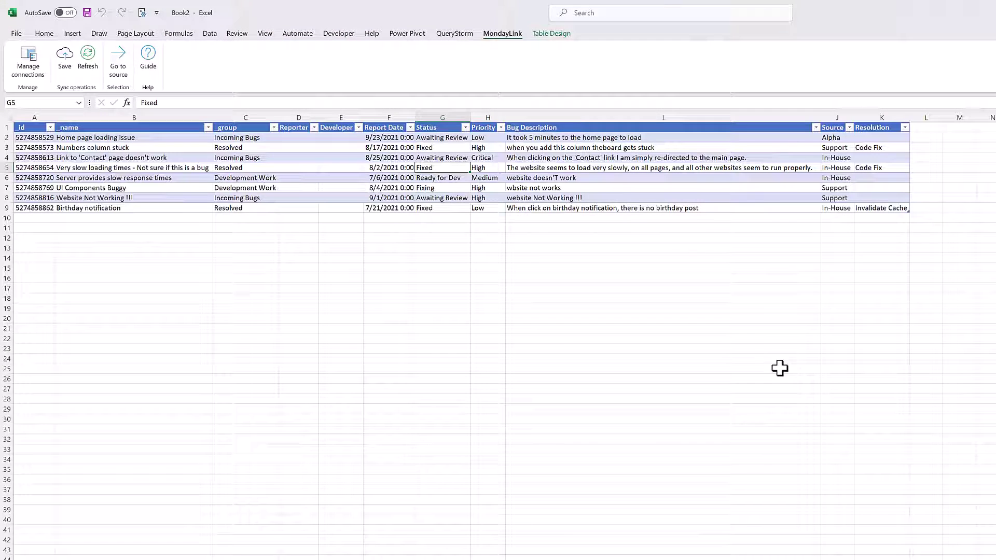
click(602, 188)
click(87, 60)
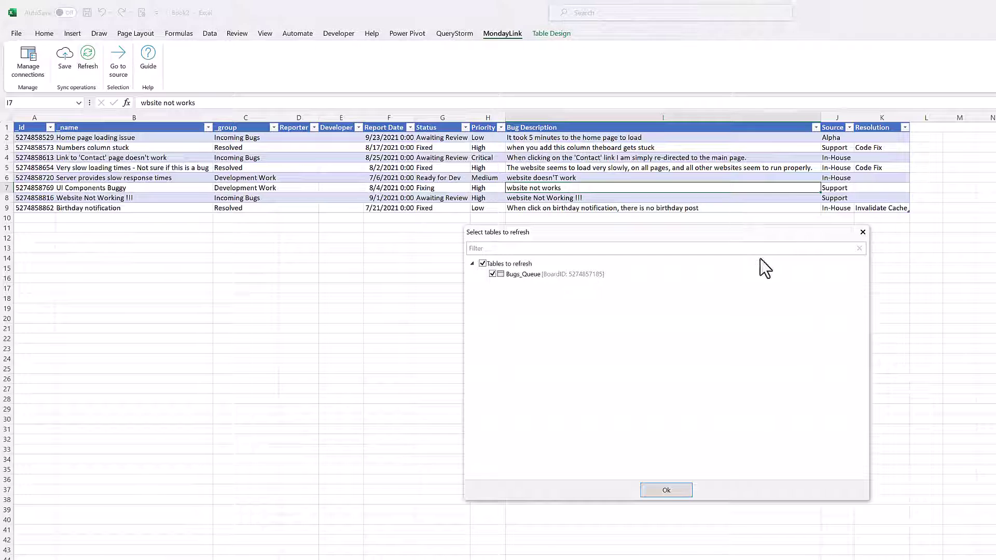
click(650, 491)
click(759, 383)
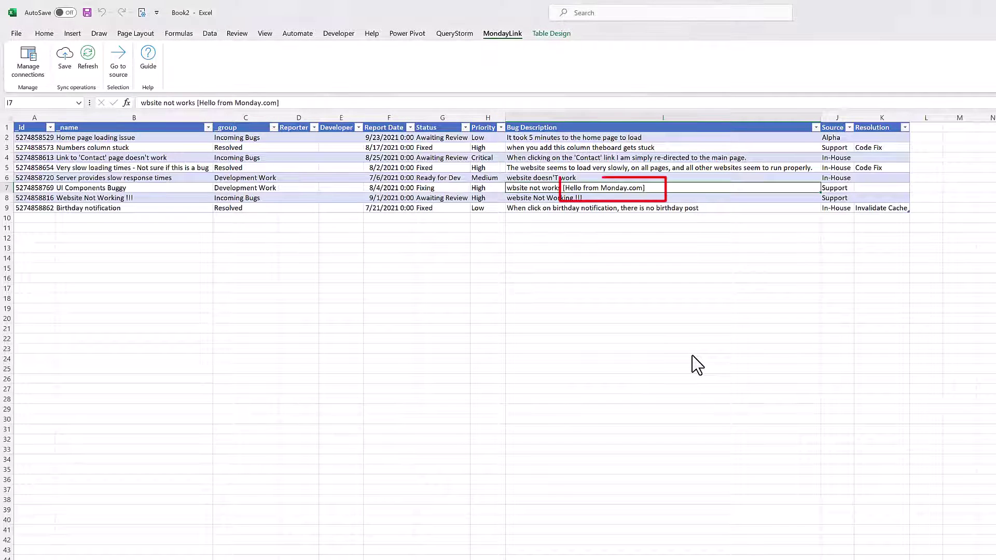
click(630, 247)
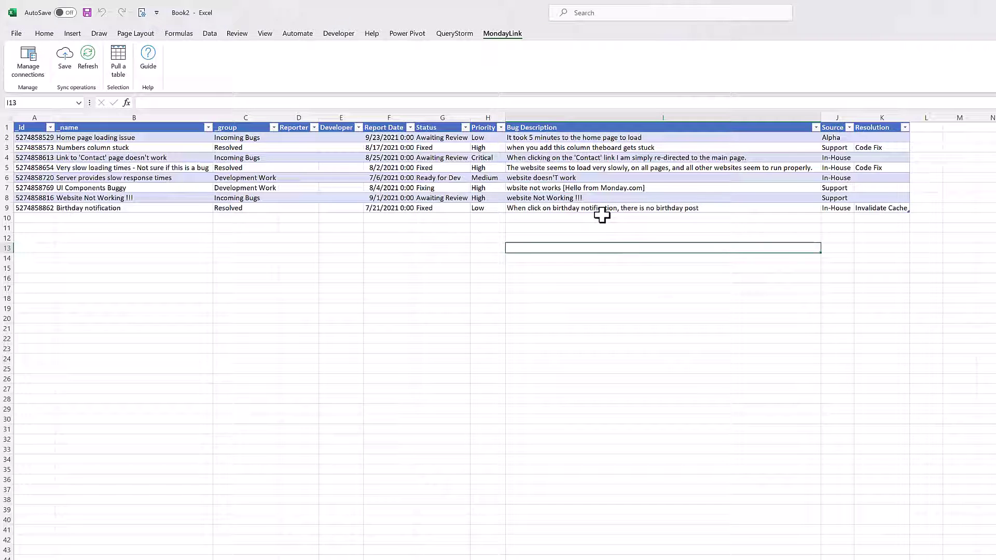
click(32, 65)
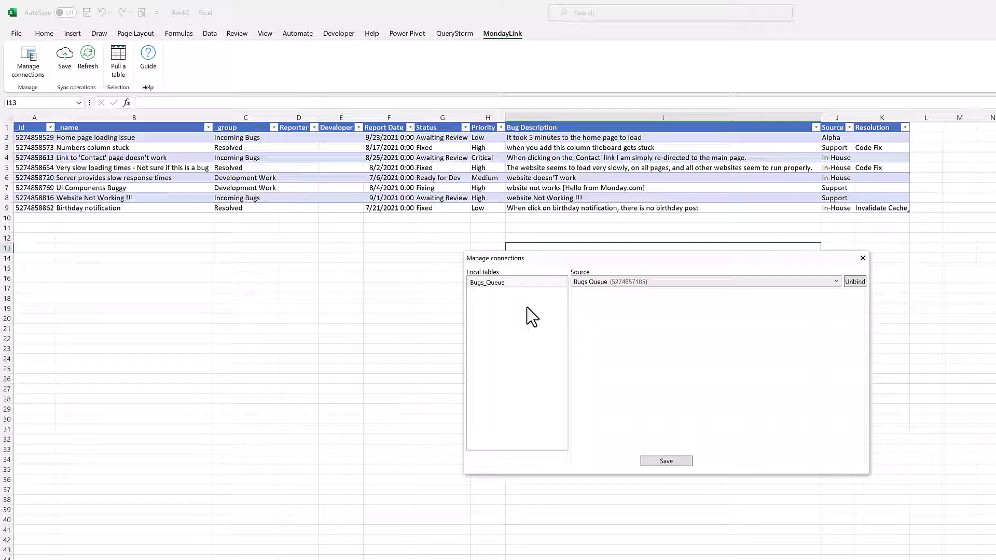
click(584, 285)
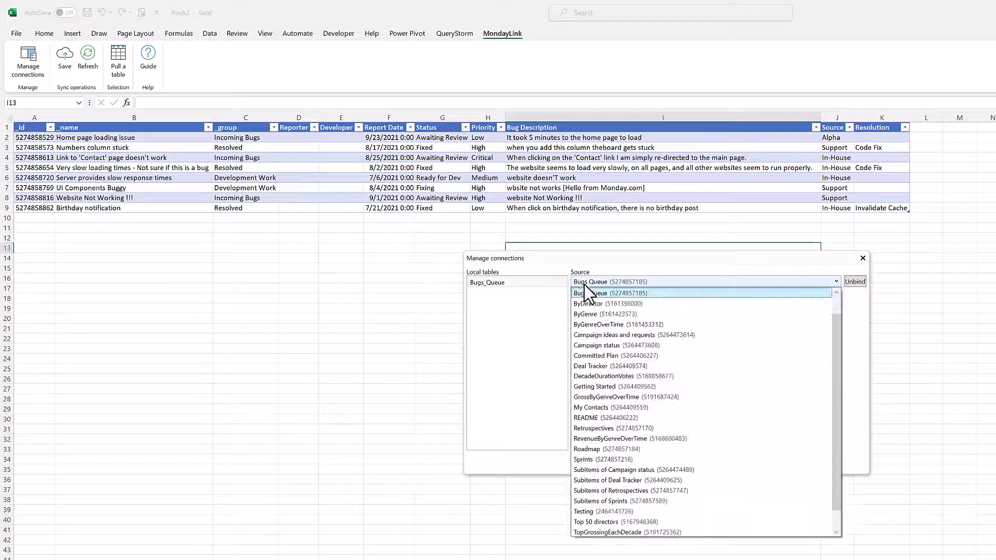
click(584, 288)
click(524, 282)
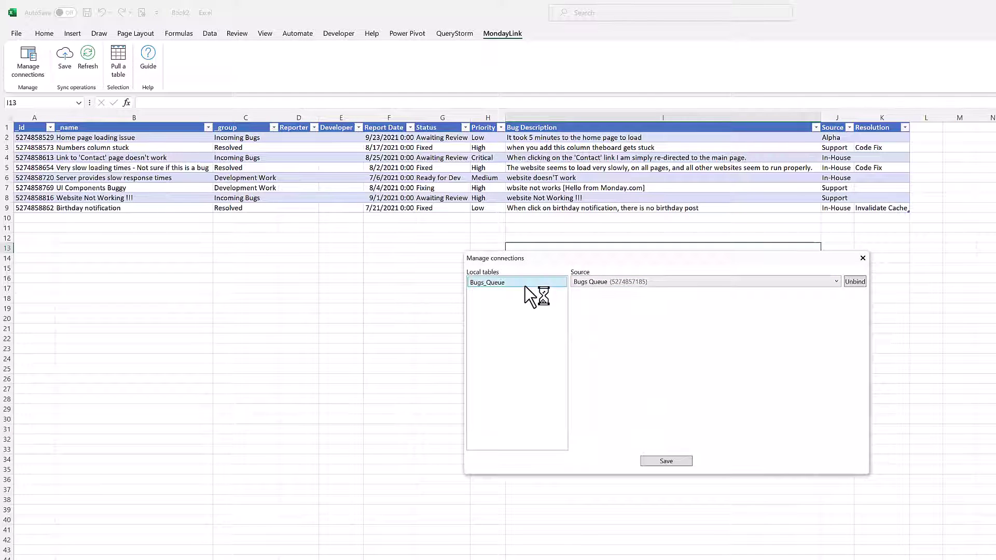
click(863, 259)
click(485, 159)
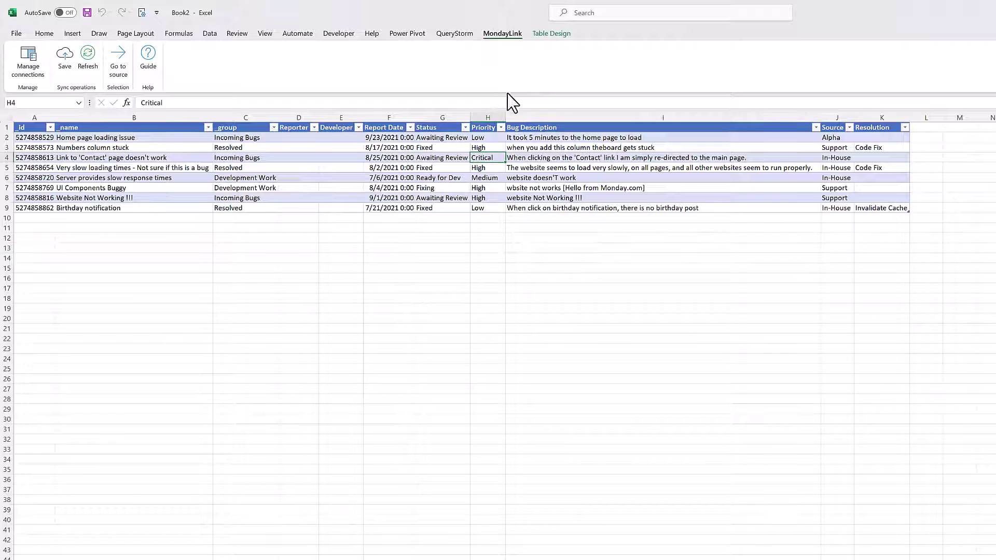
click(545, 35)
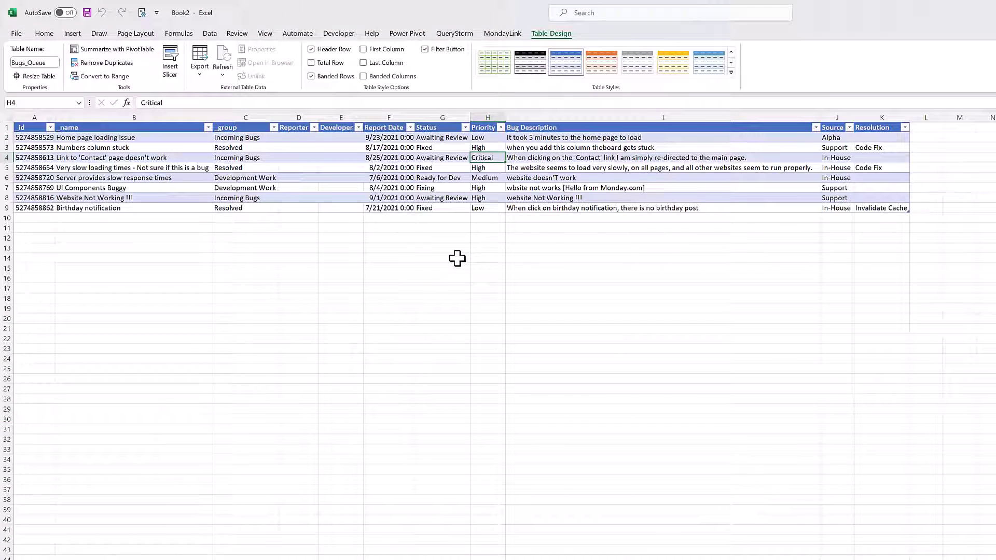
click(457, 259)
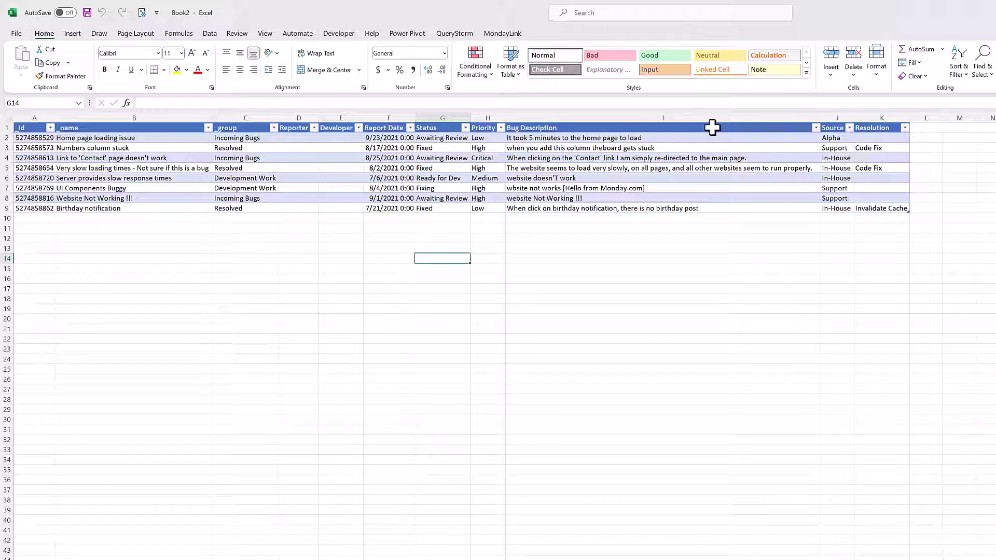
Step: Add a 'temp' helper column and enter a capitalised copy of the second bug description as an example
click(923, 129)
text(temp)
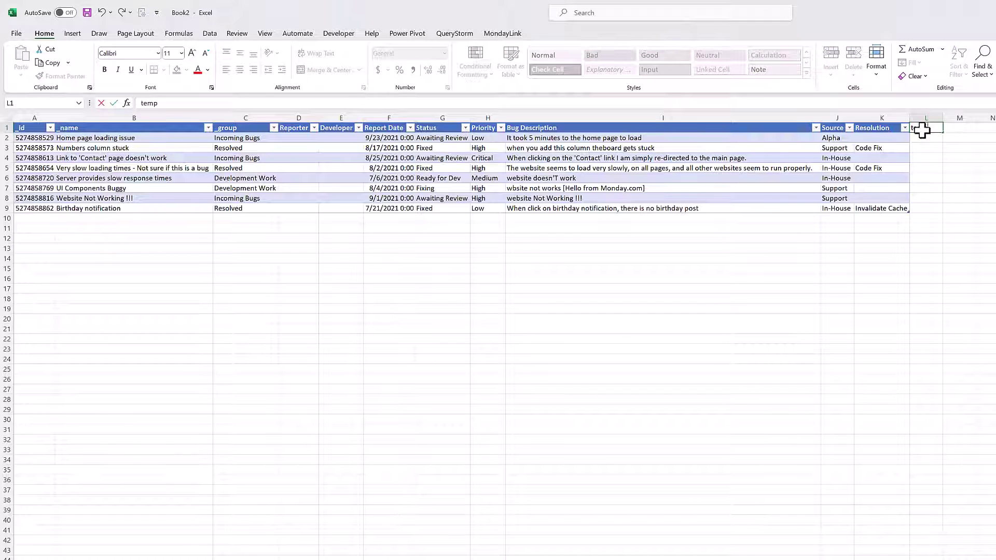
key(Return)
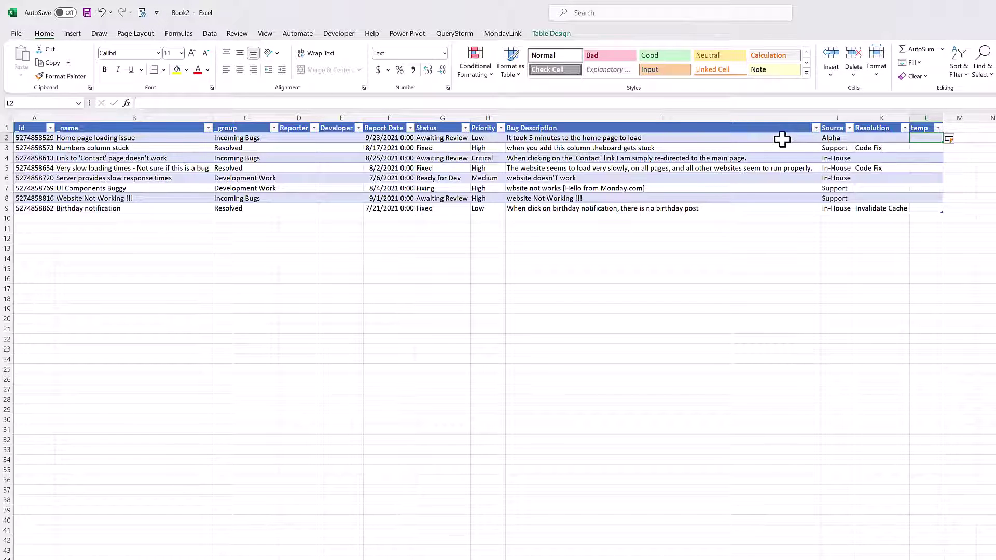
click(781, 148)
key(ctrl+c)
click(918, 148)
key(ctrl+v)
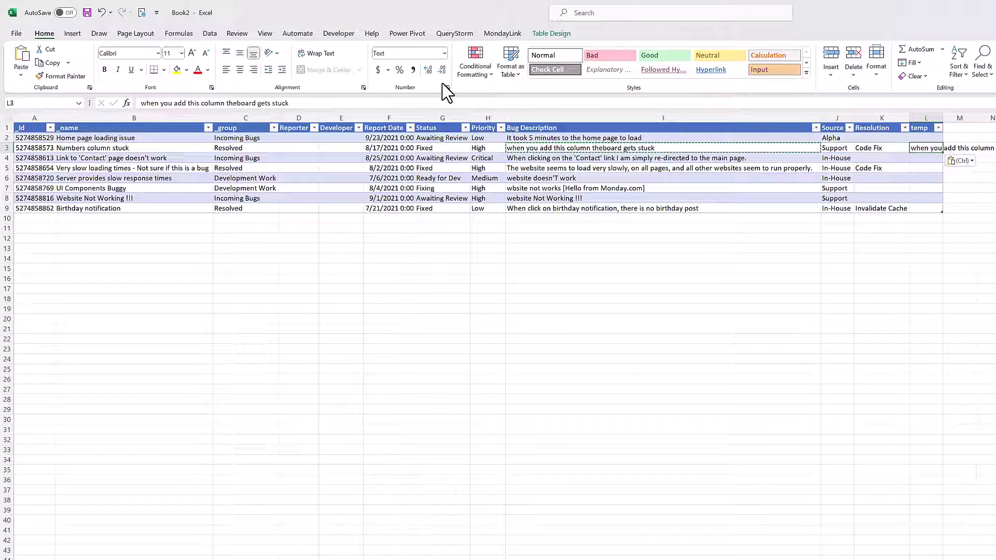
click(142, 103)
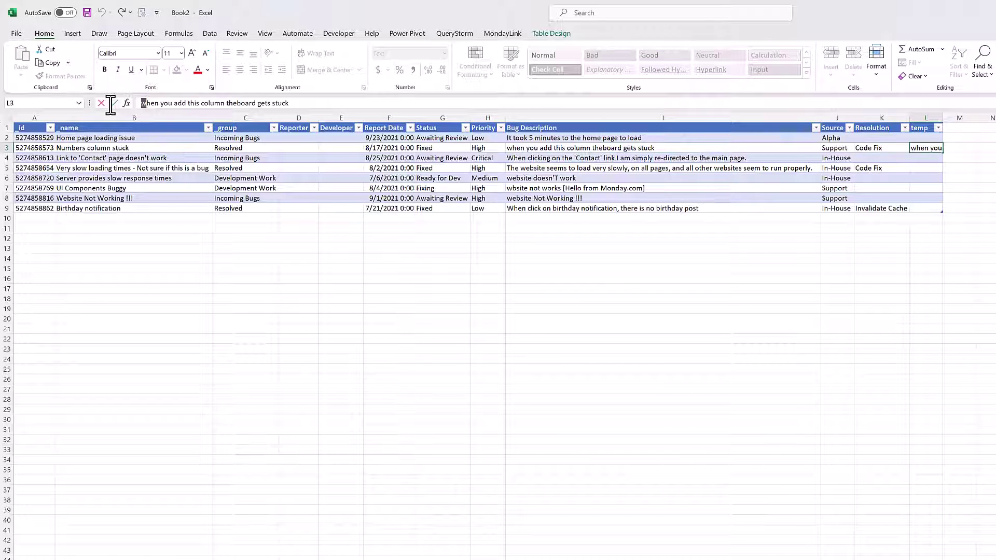
text(W)
key(Return)
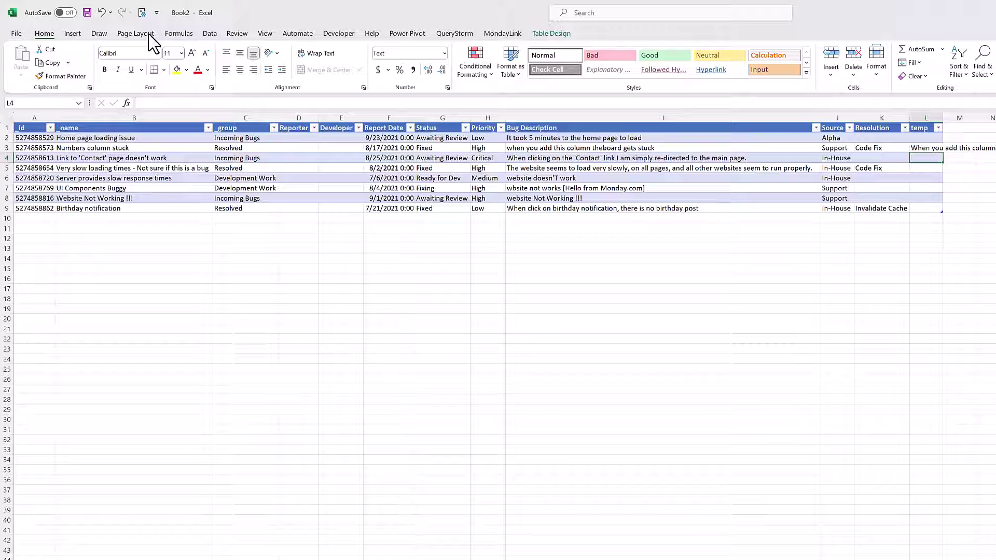
Step: Flash Fill the temp column, then paste its capitalised L2:L9 over the Bug Descriptions I2:I9
click(209, 33)
click(629, 61)
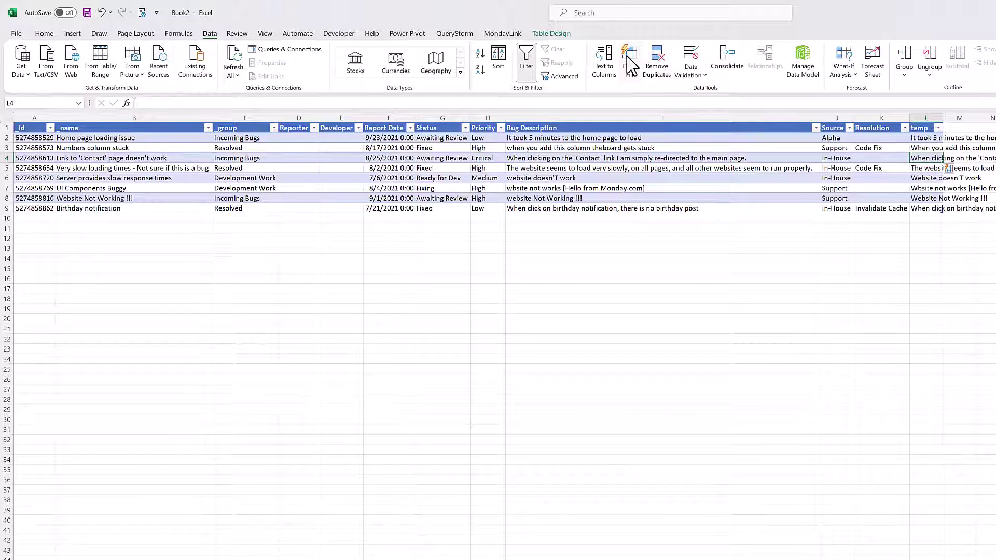
click(937, 217)
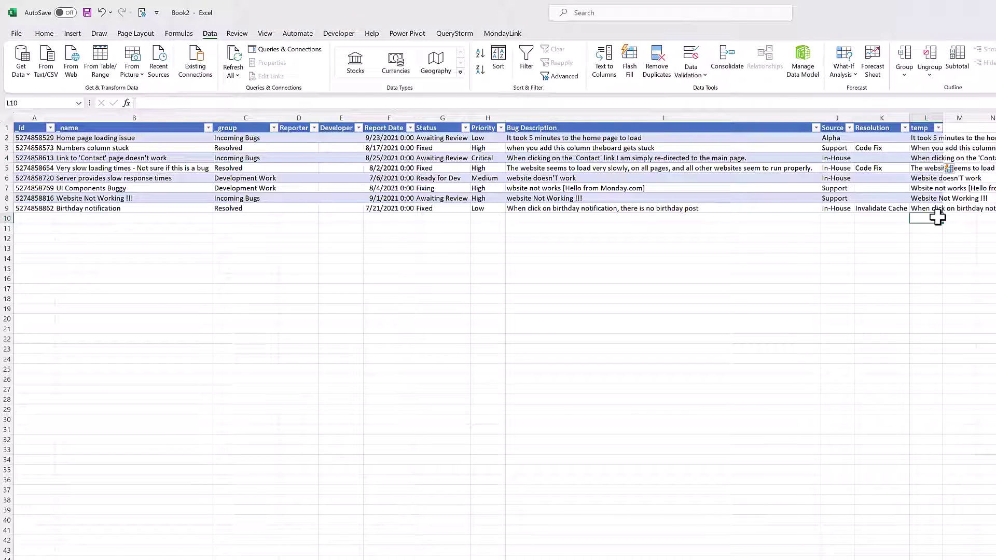
drag(920, 138, 928, 206)
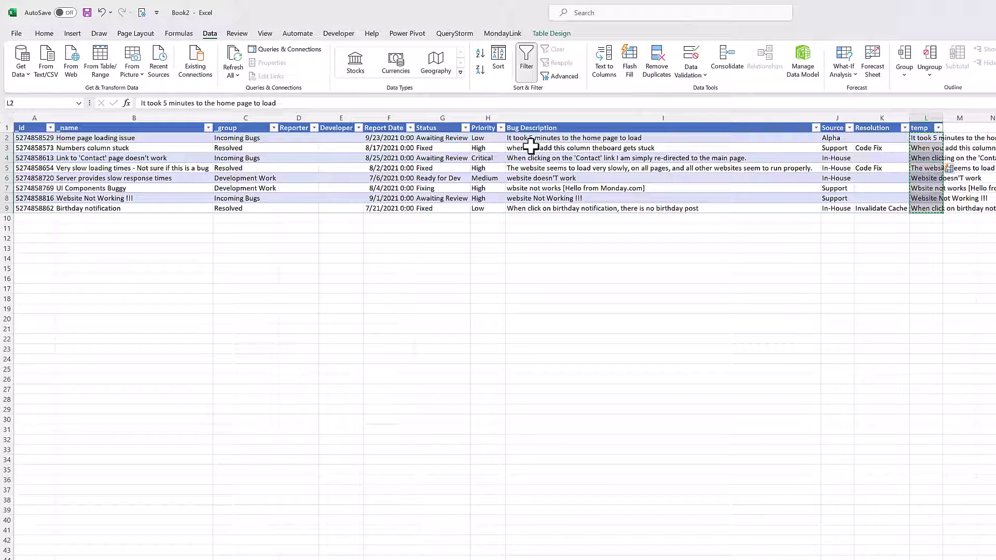
drag(542, 138, 542, 208)
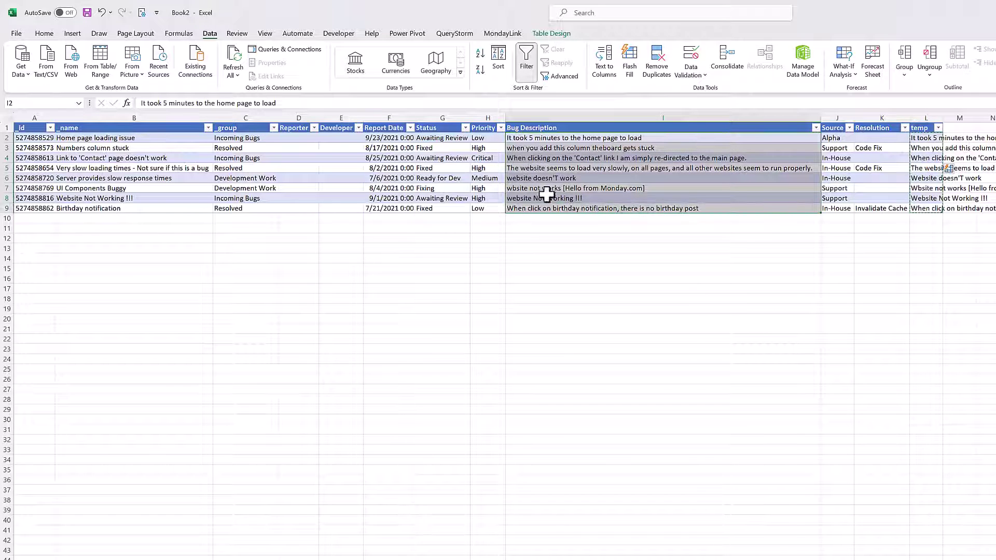
key(ctrl+v)
key(Escape)
Step: Delete the temp helper column and start syncing the table to the board with Ctrl+Shift+S
click(926, 117)
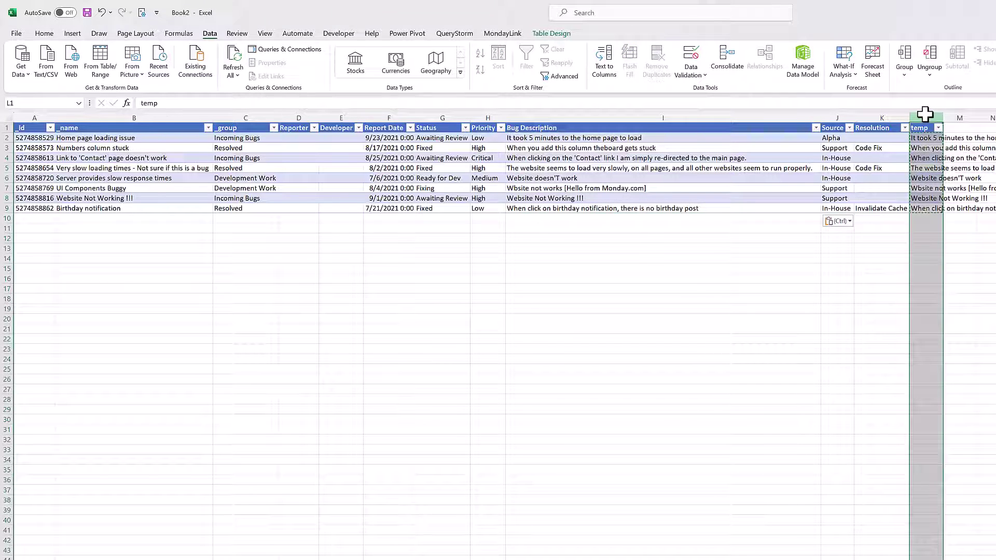
key(ctrl+minus)
click(723, 148)
key(ctrl+shift+s)
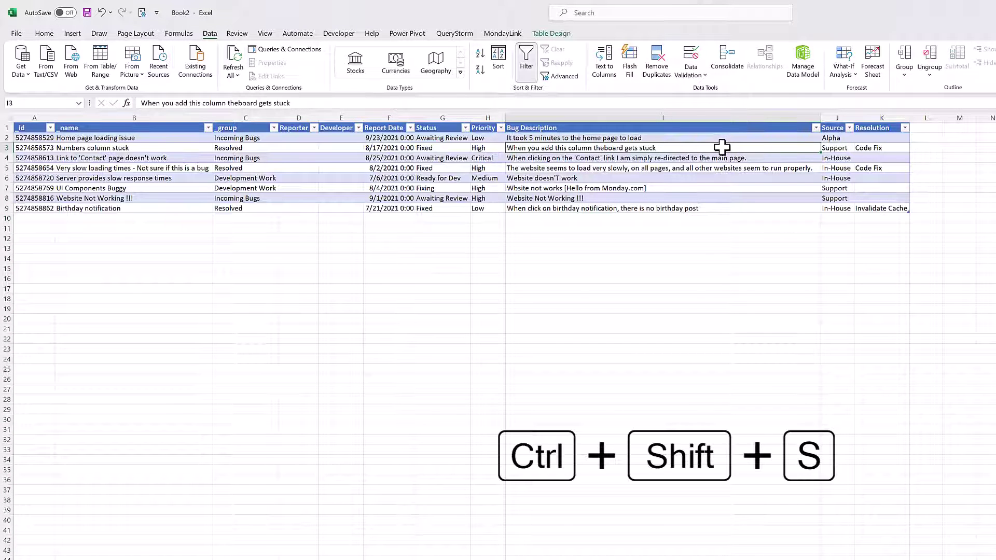
Step: Confirm the save so the capitalised descriptions upload to the monday.com board
click(740, 385)
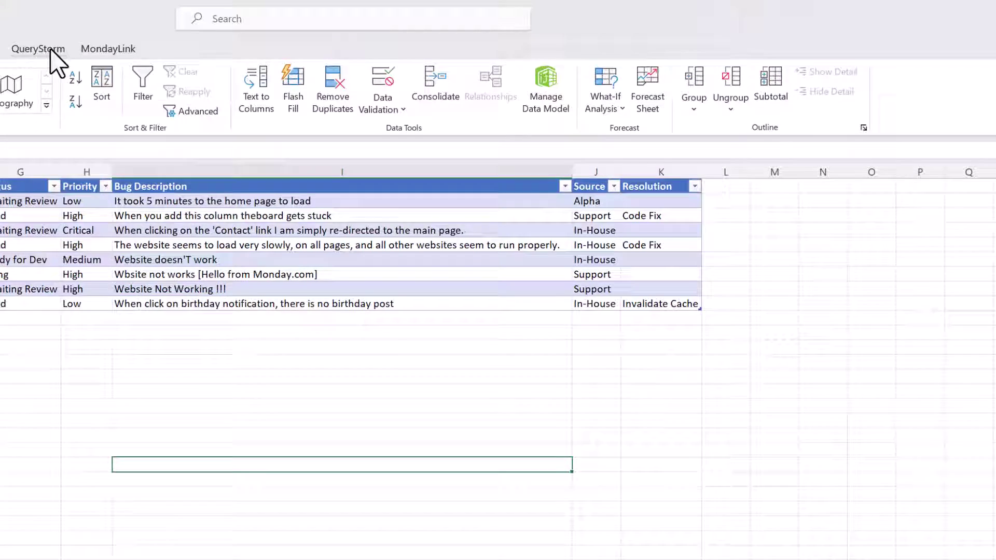
click(34, 49)
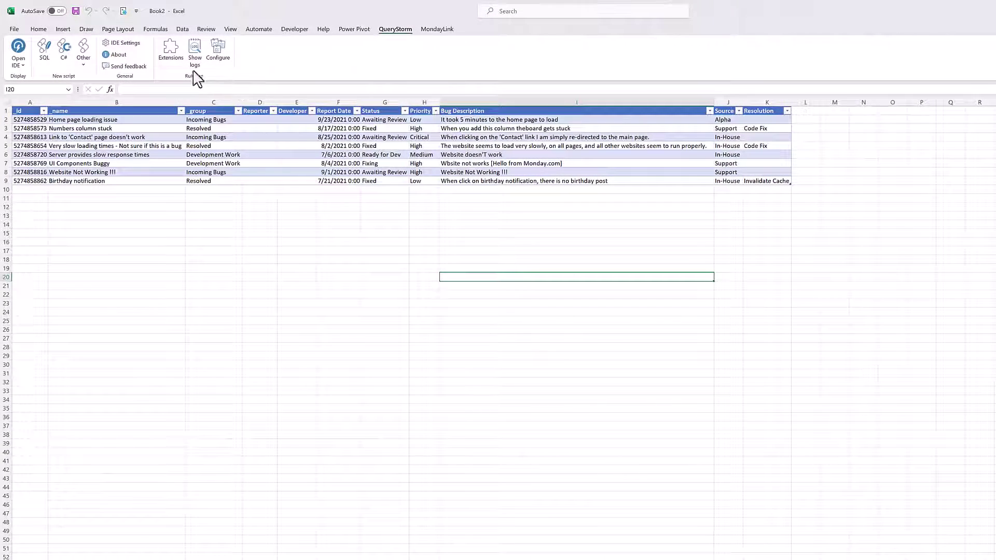
click(173, 52)
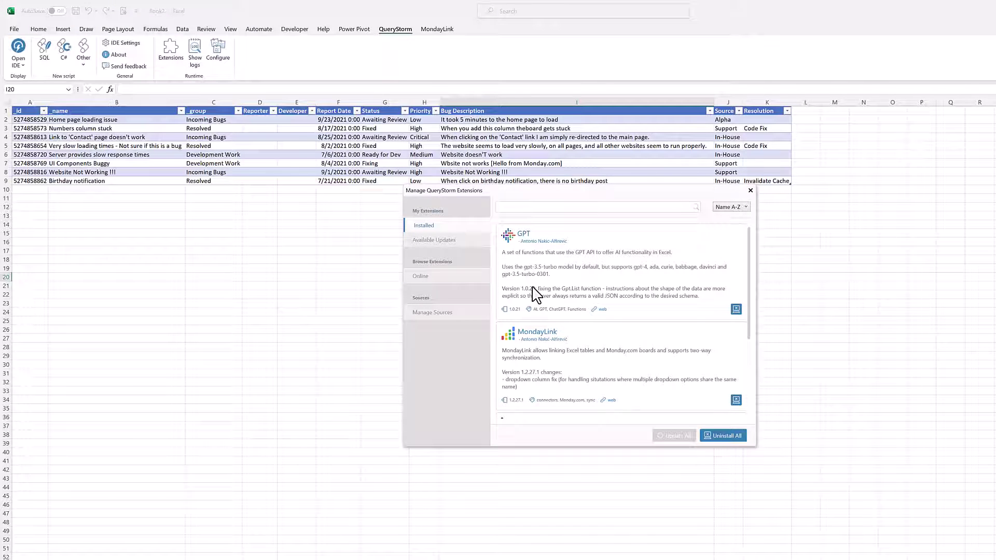
click(450, 279)
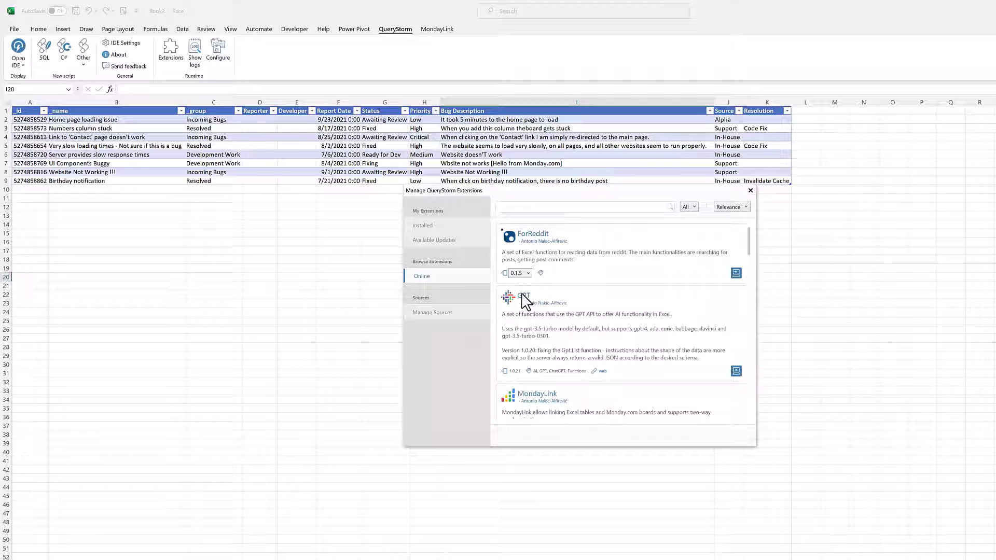
click(452, 225)
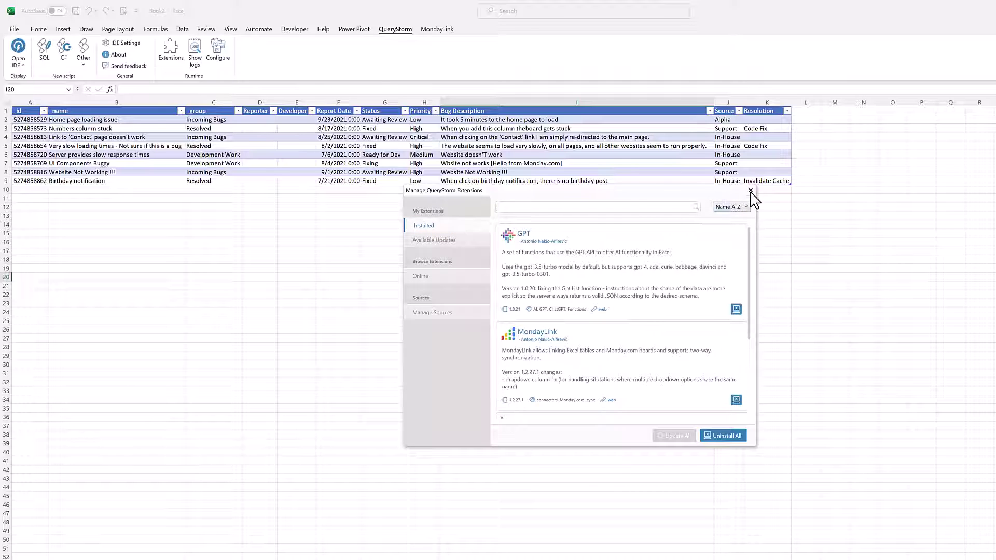
click(750, 190)
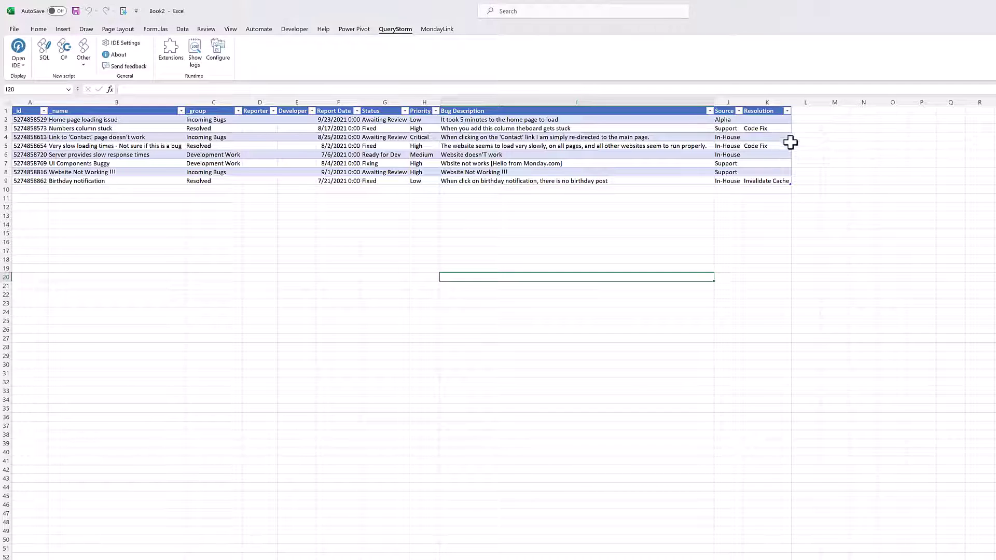
Step: Add a 'gpt' column filled with =GPT.Prompt("fix grammar in text: " & [@[Bug Description]])
click(809, 111)
text(gpt)
key(Return)
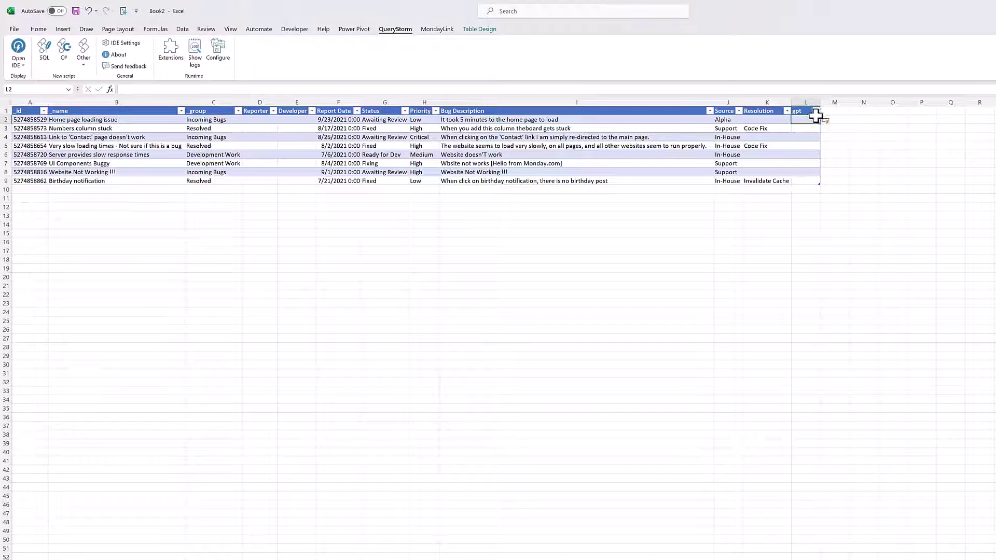
text(=GPT.Prompt("fi)
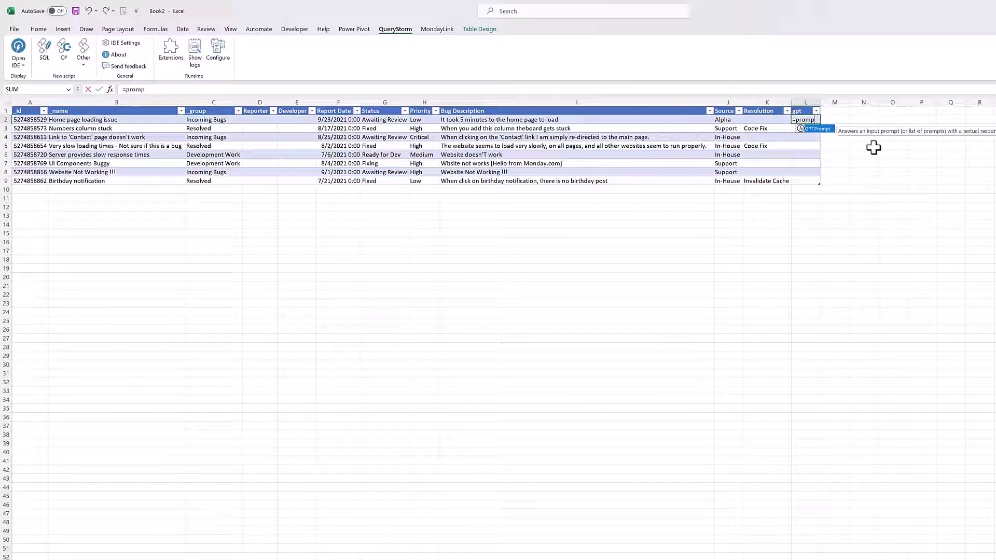
text(x gram)
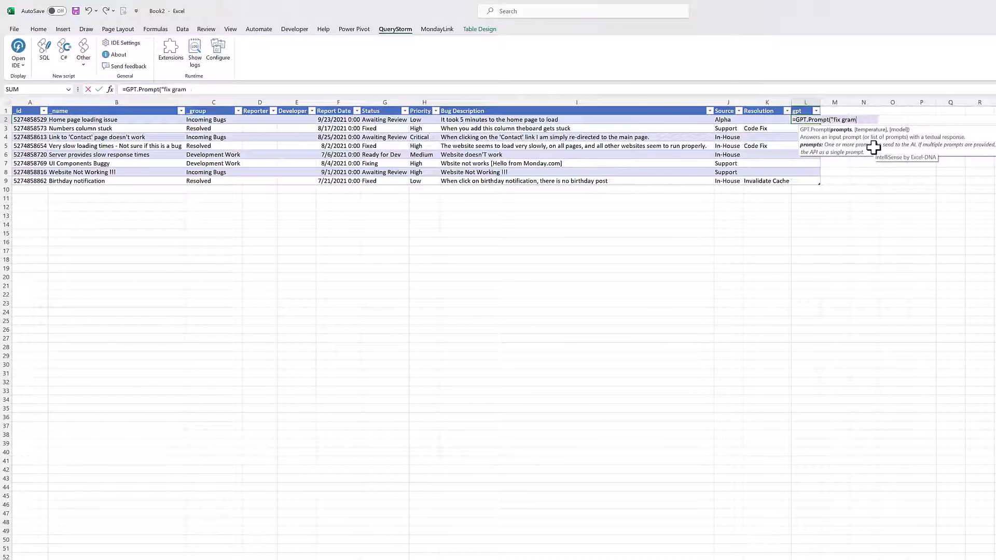
text(mar in text: ")
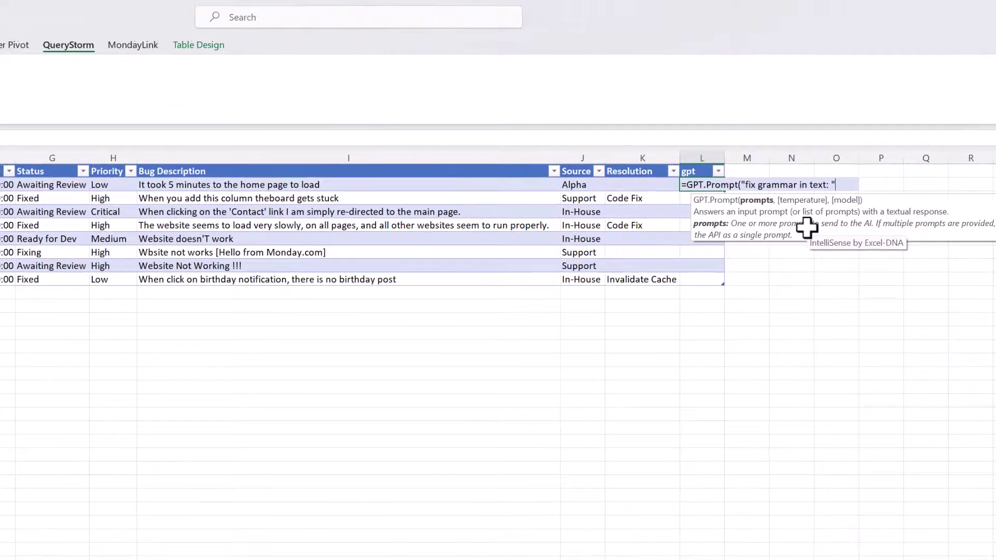
text( &)
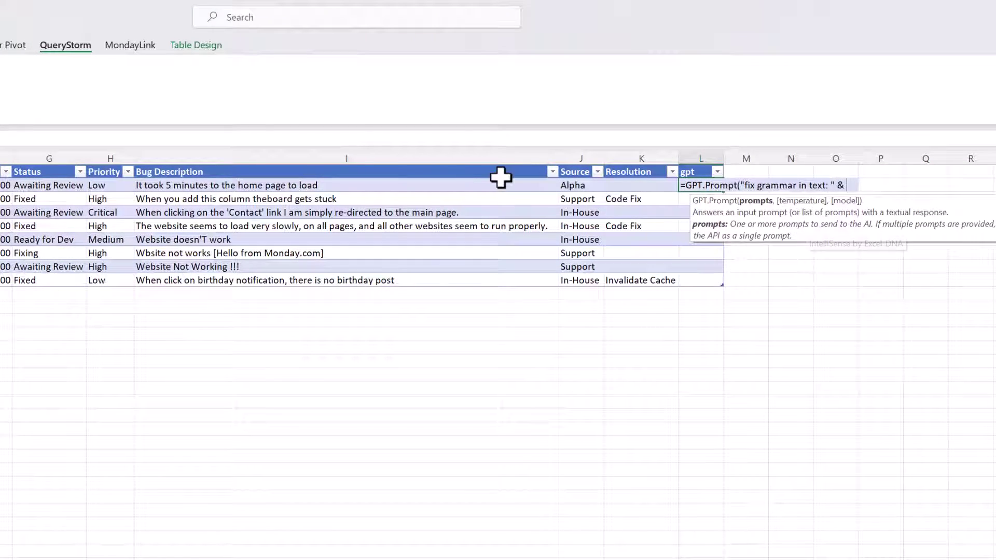
click(504, 186)
key(Return)
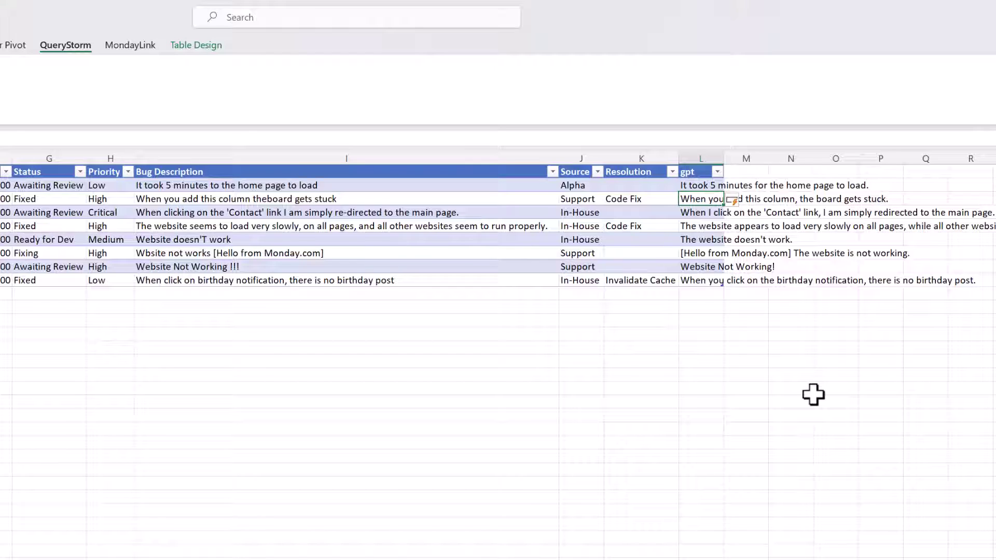
click(812, 394)
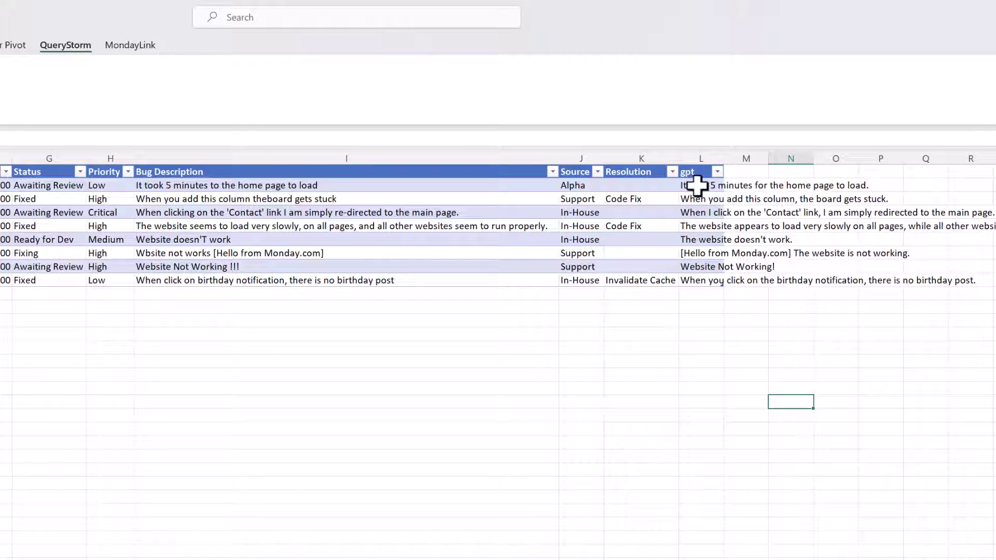
Step: Copy the gpt results L2:L9 and paste them as values over the Bug Descriptions I2:I9
drag(690, 186, 706, 285)
key(ctrl+c)
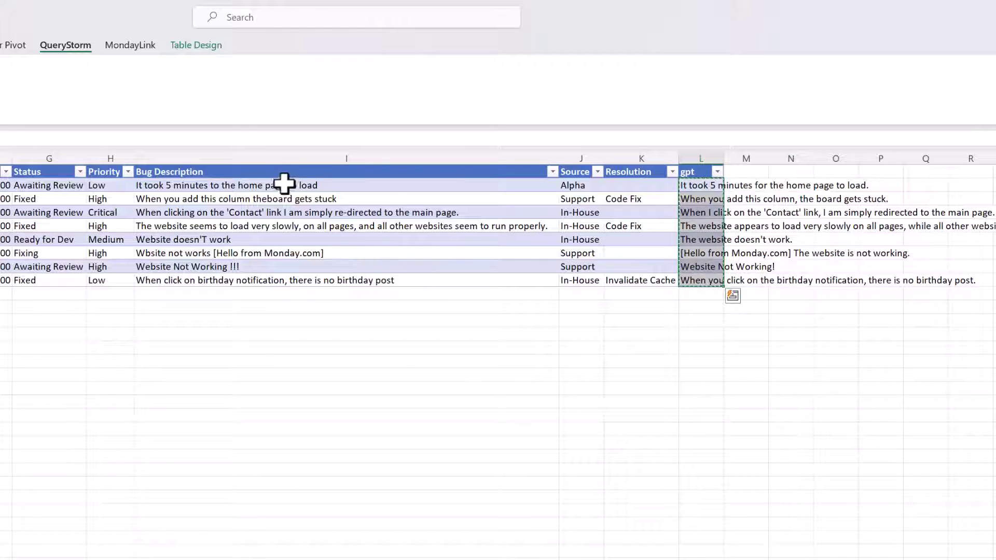
drag(283, 186, 283, 279)
right_click(283, 279)
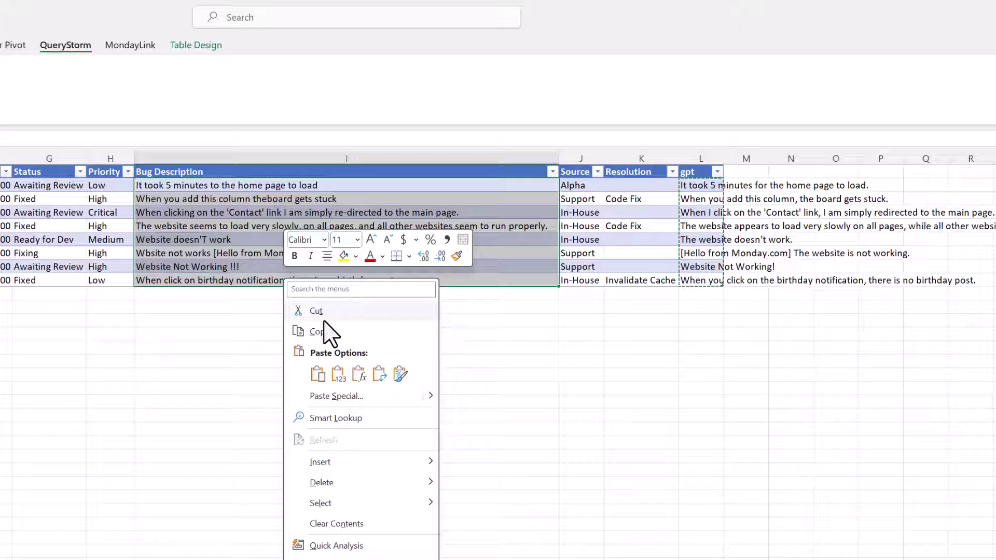
click(345, 374)
Step: Delete the gpt column and save the table to the Bugs Queue board, confirming the upload
click(291, 253)
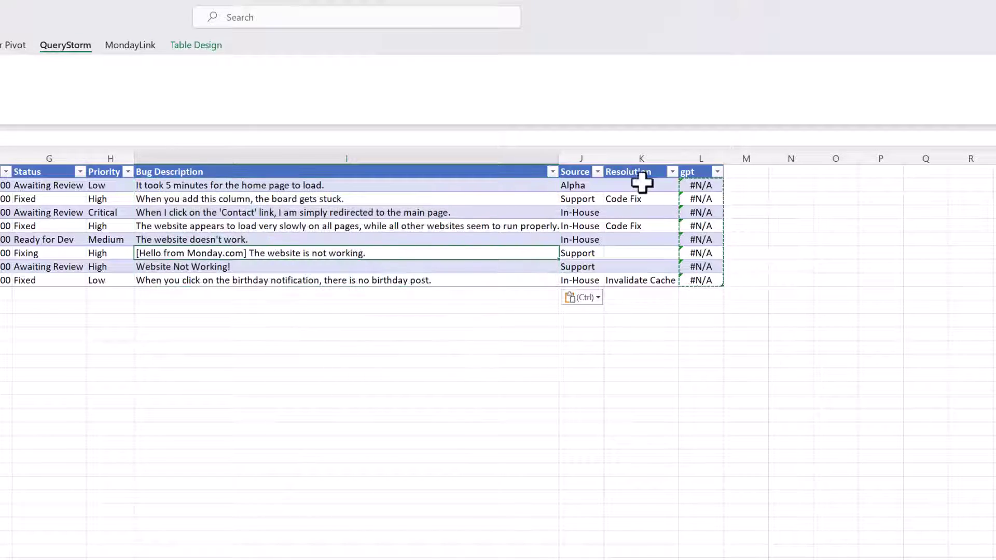
click(703, 158)
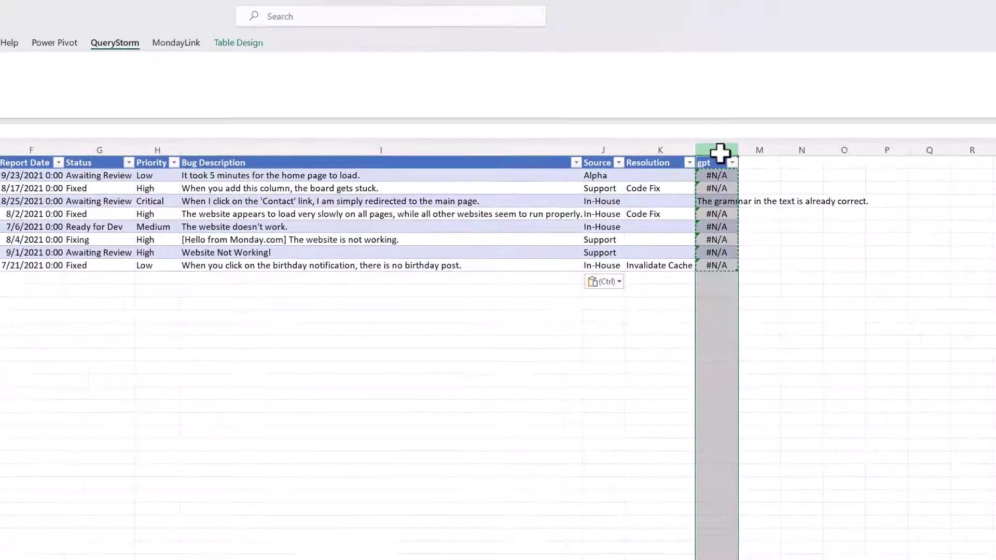
key(ctrl+minus)
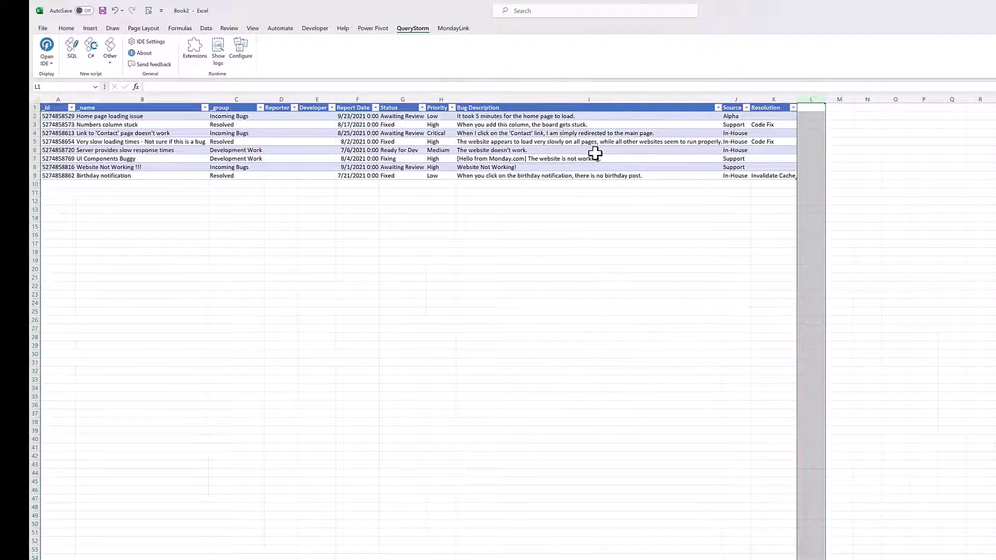
click(381, 226)
key(ctrl+s)
click(661, 323)
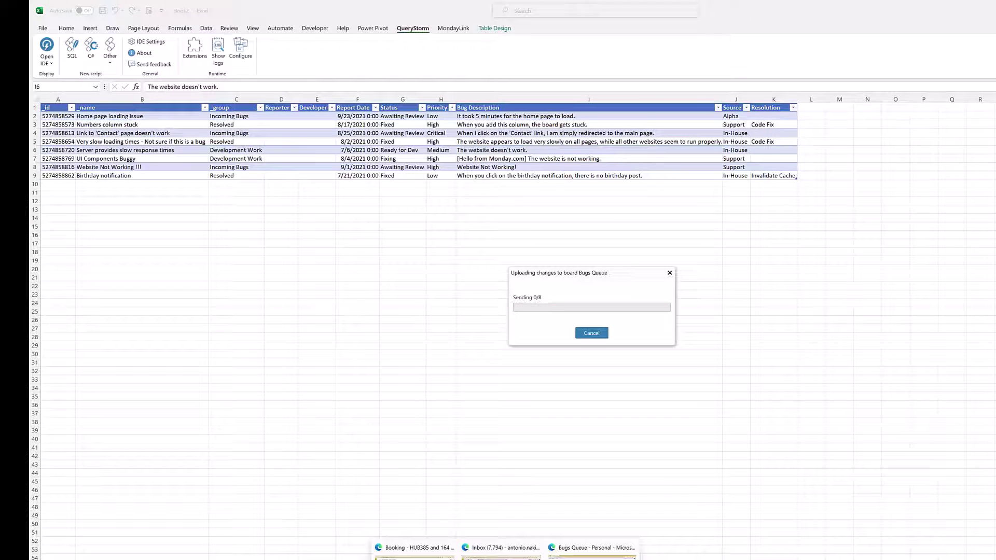
Step: Check the corrected bug descriptions on the monday.com Bugs Queue board, then return to the Excel workbook
click(625, 548)
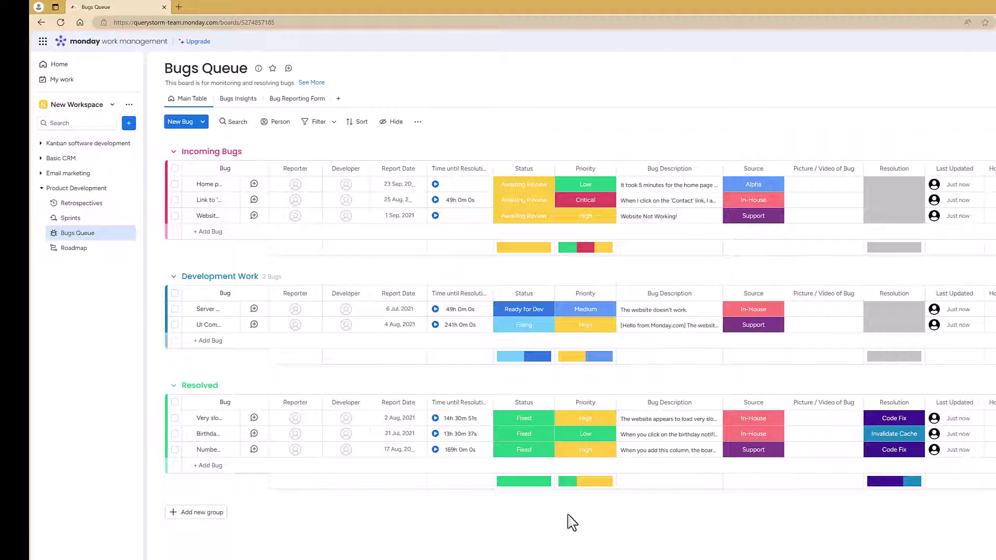
click(520, 555)
click(533, 294)
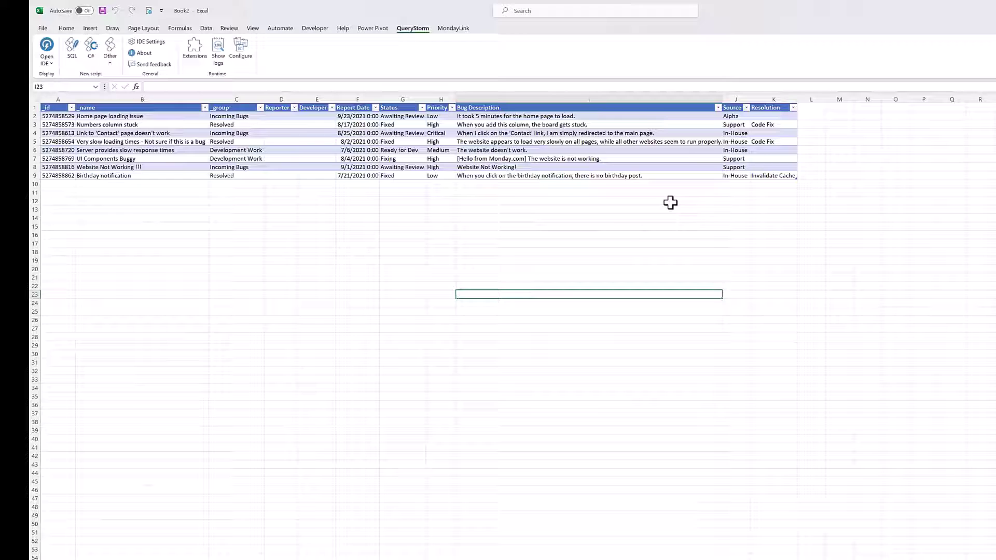
Step: Add a Kind header in L1 and enter the classes User experience and Broken functionality in N1:O1
click(809, 107)
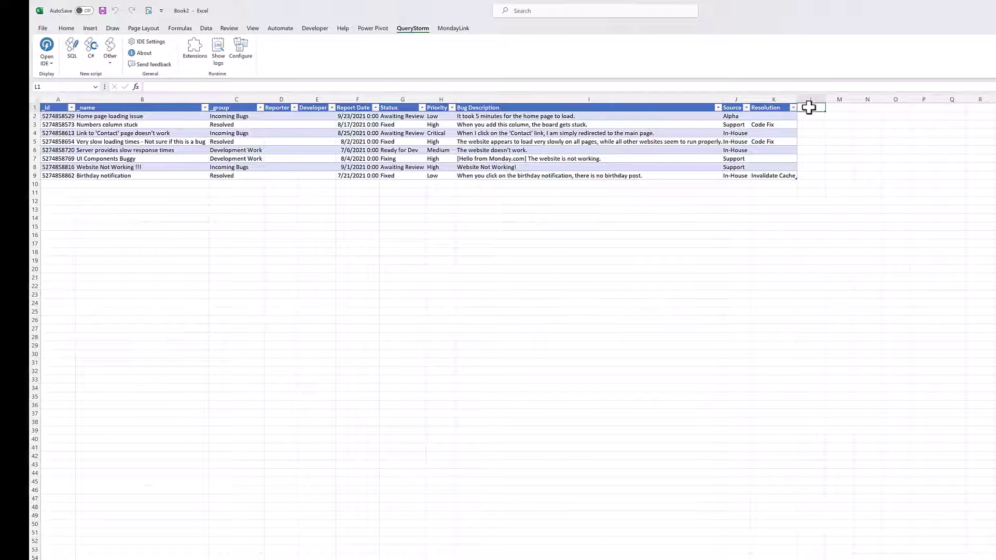
text(Kind)
key(Return)
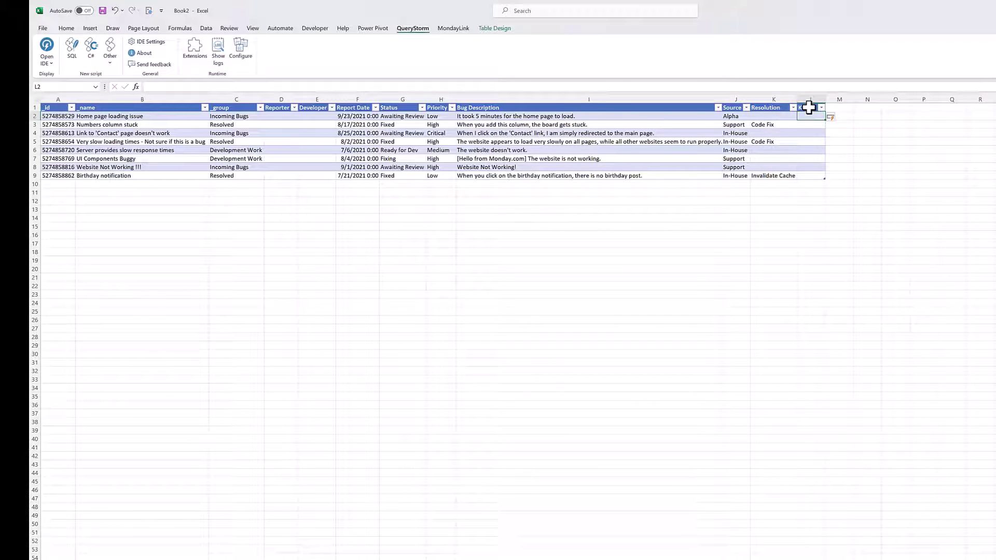
click(857, 107)
text(User experience)
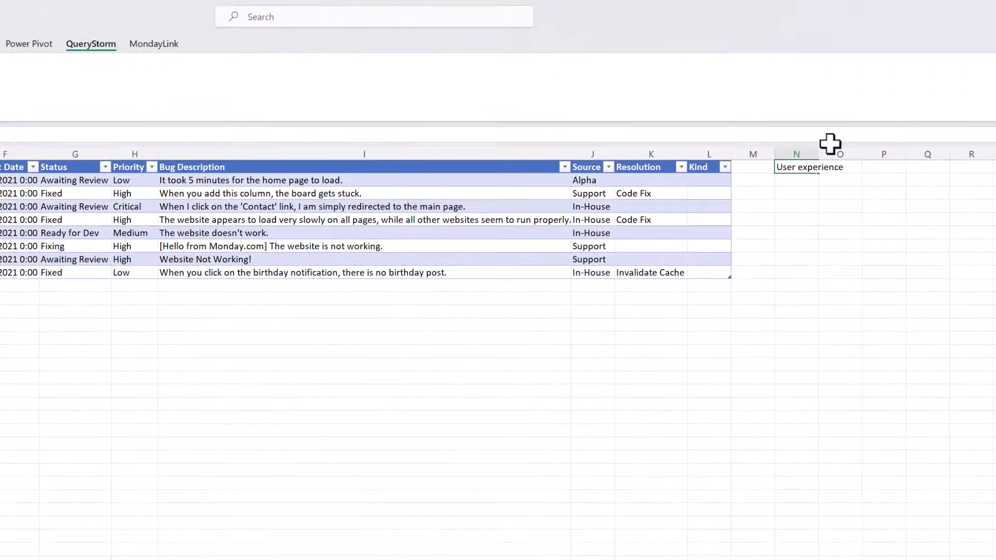
key(Tab)
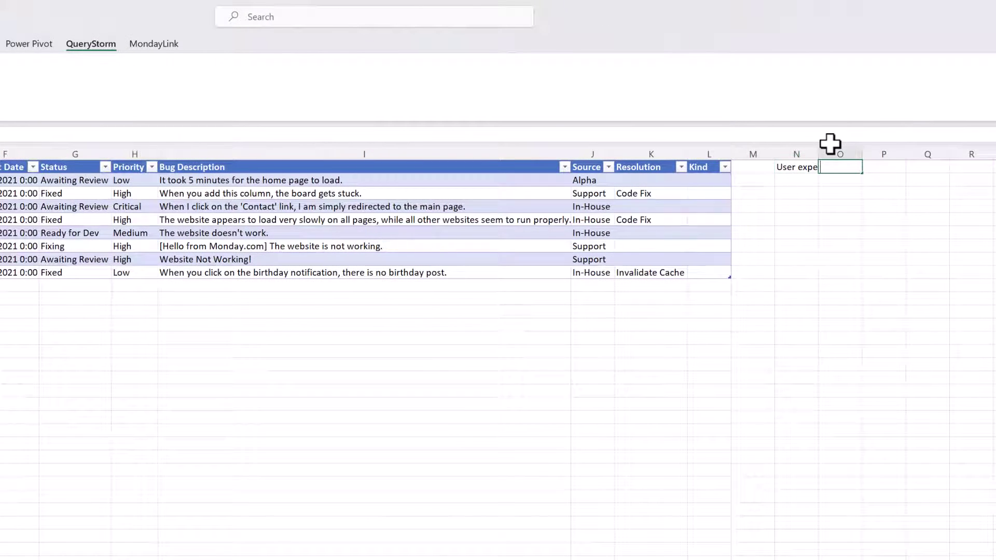
text(Broken functio)
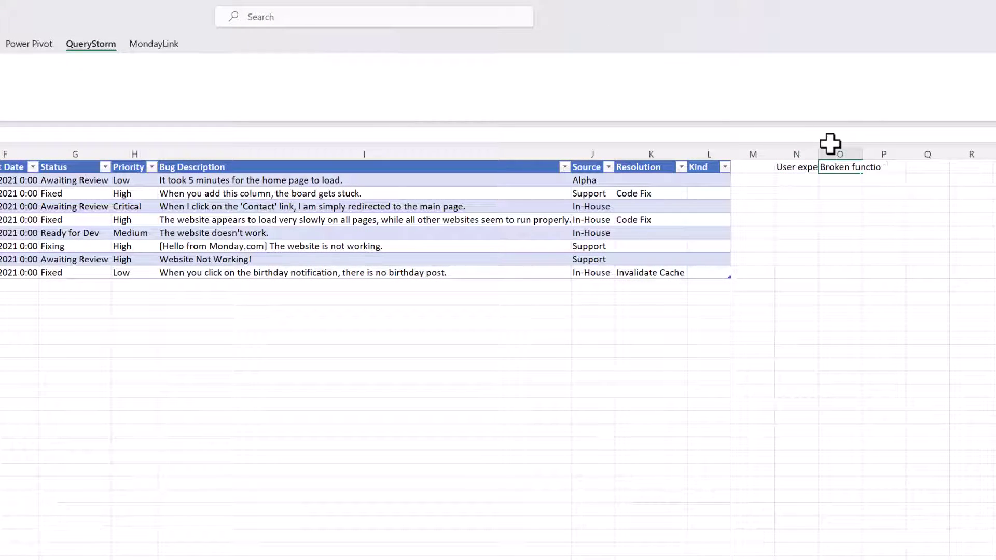
text(nality)
key(Return)
Step: Fill the Kind column with =GPT.Classify([@[Bug Description]], $N$1:$O$1)
click(751, 178)
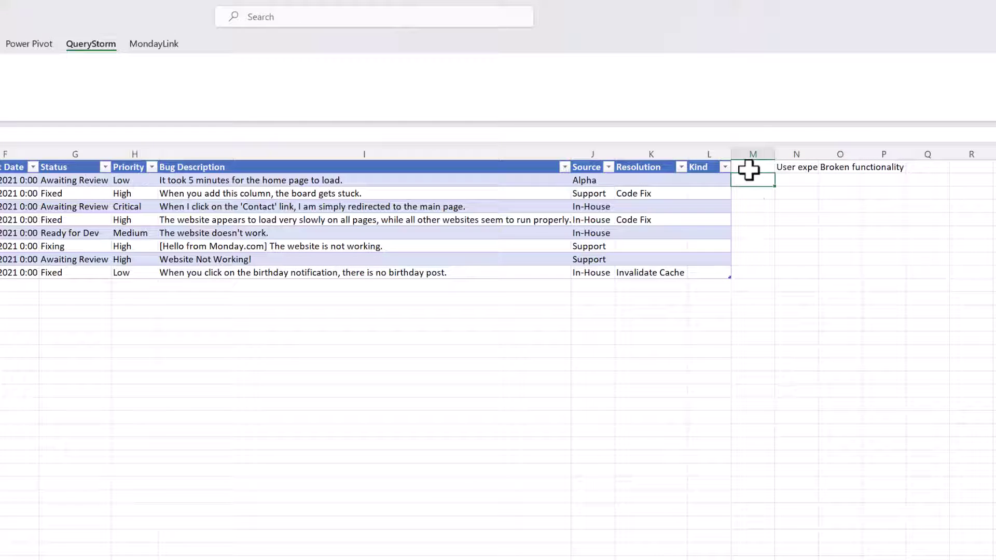
click(720, 179)
text(=GPT.Classify()
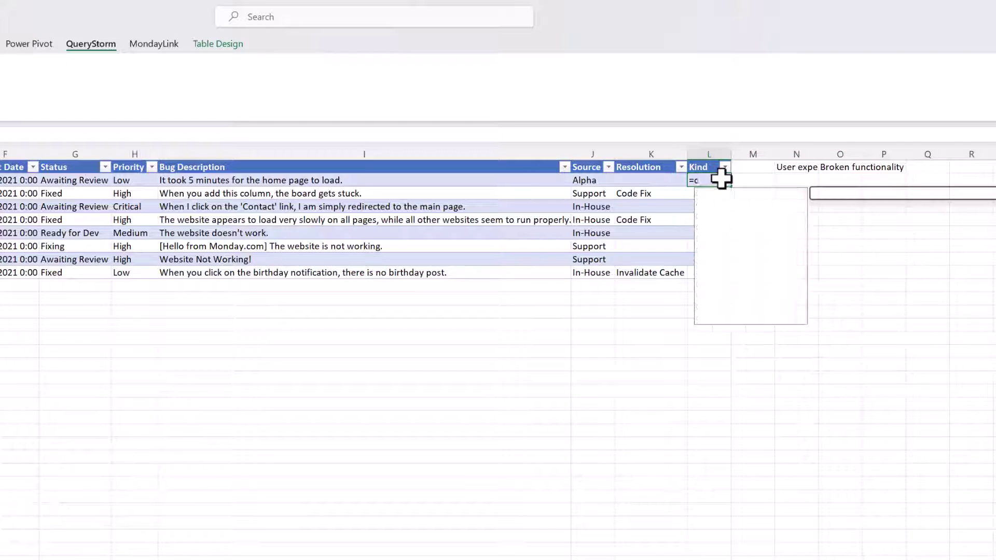
click(340, 179)
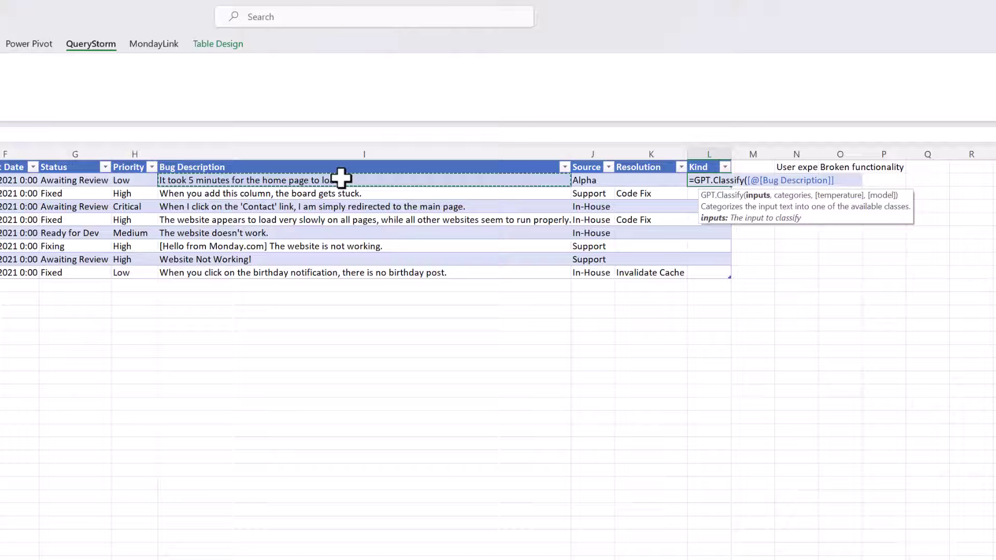
text(,)
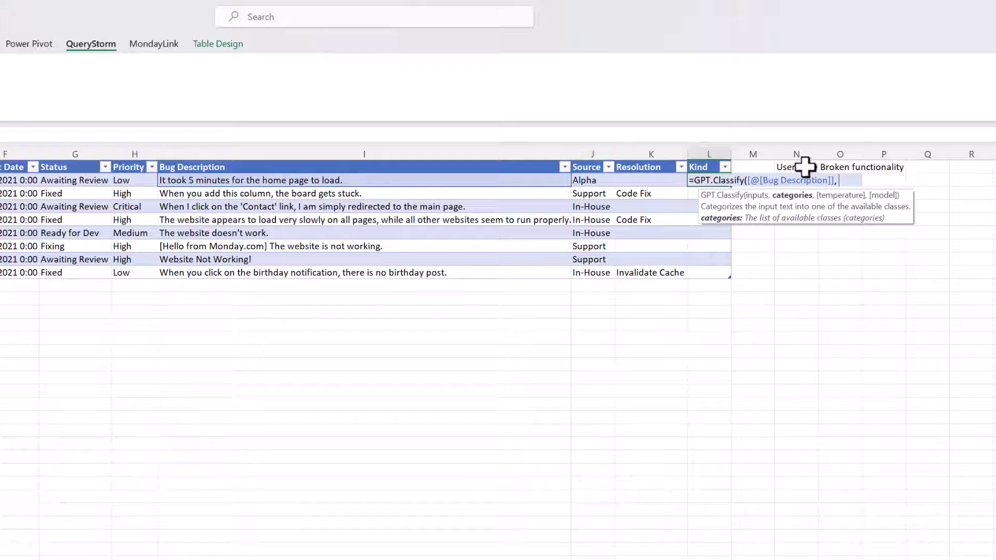
drag(802, 167, 845, 173)
key(F4)
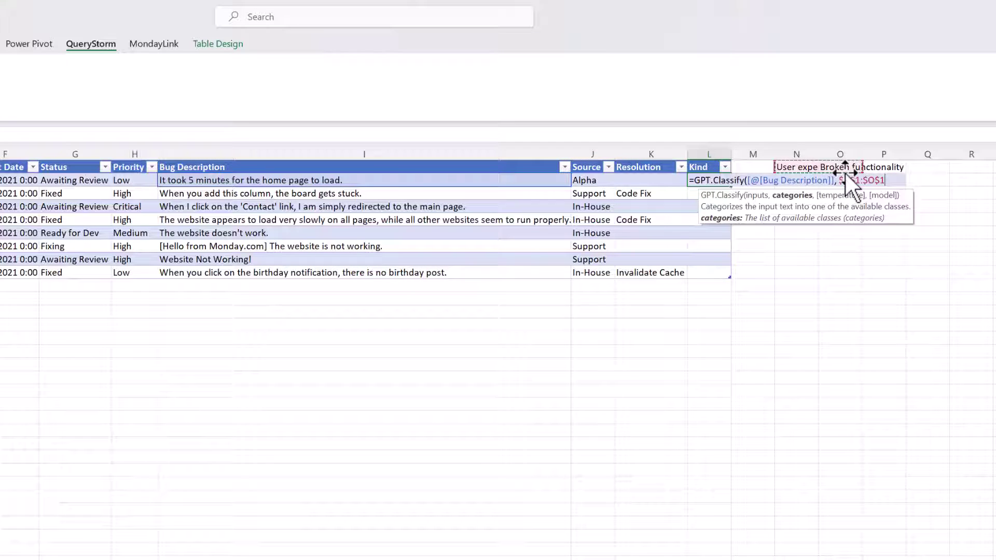
key(Return)
click(831, 350)
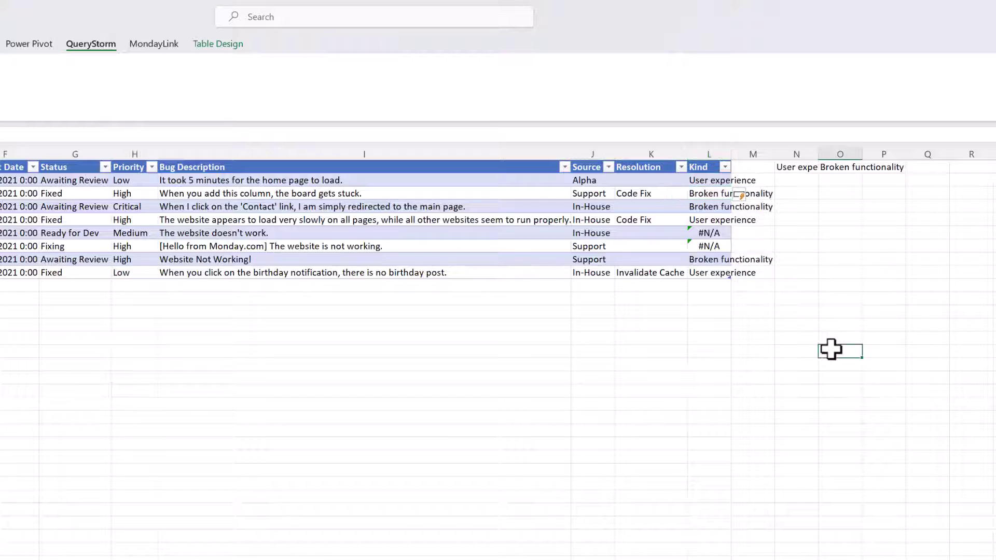
Step: Once all Kind cells resolve, save the Bugs_Queue table to monday.com and view the board
key(Down)
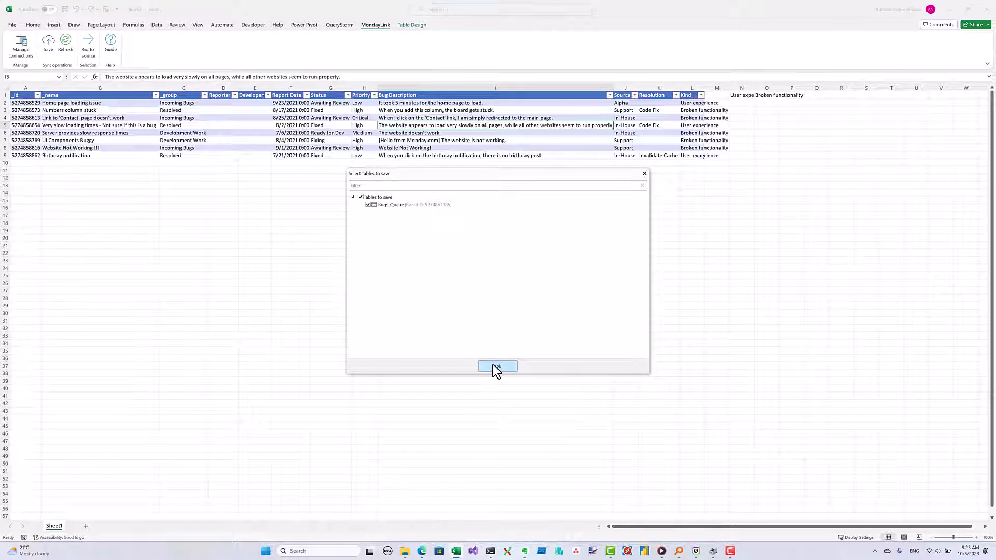
click(495, 367)
click(561, 289)
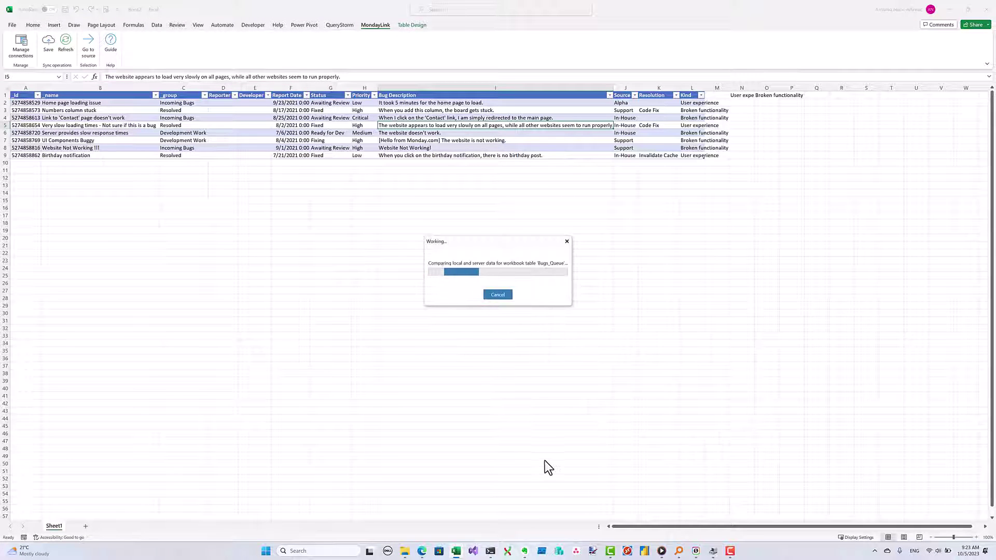
mouse_move(433, 545)
click(502, 511)
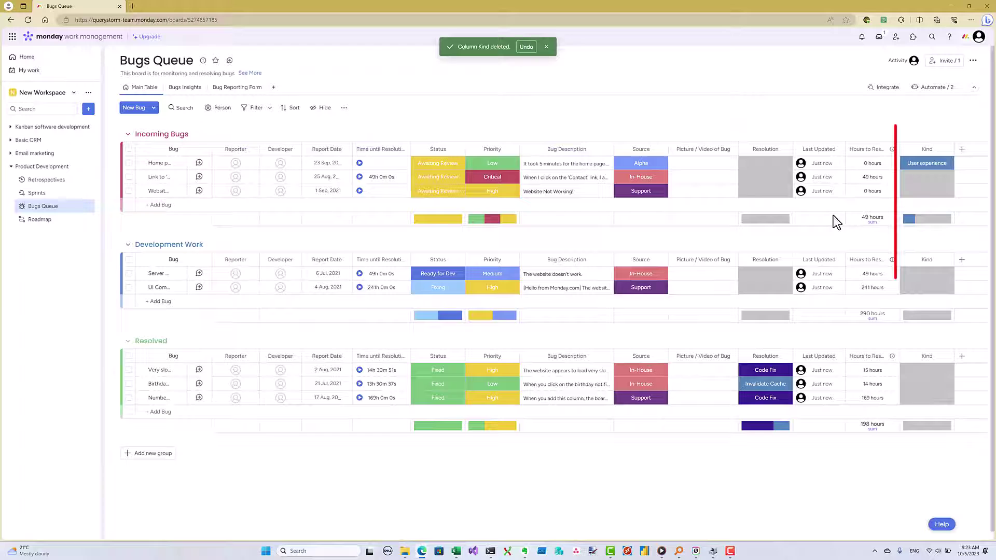